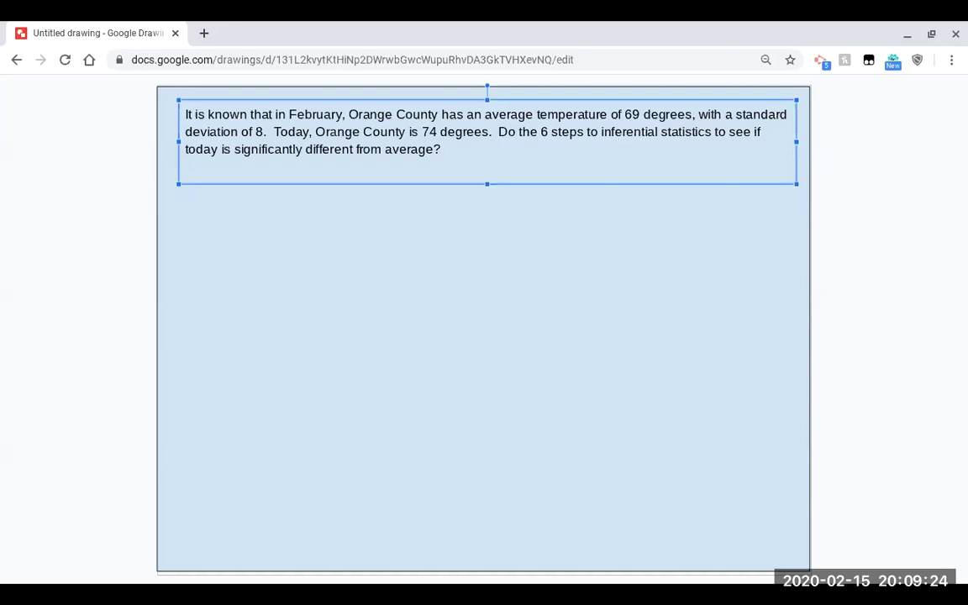
Copy the problem's closing question and paste it after '1.' below the problem.
drag(492, 151, 706, 134)
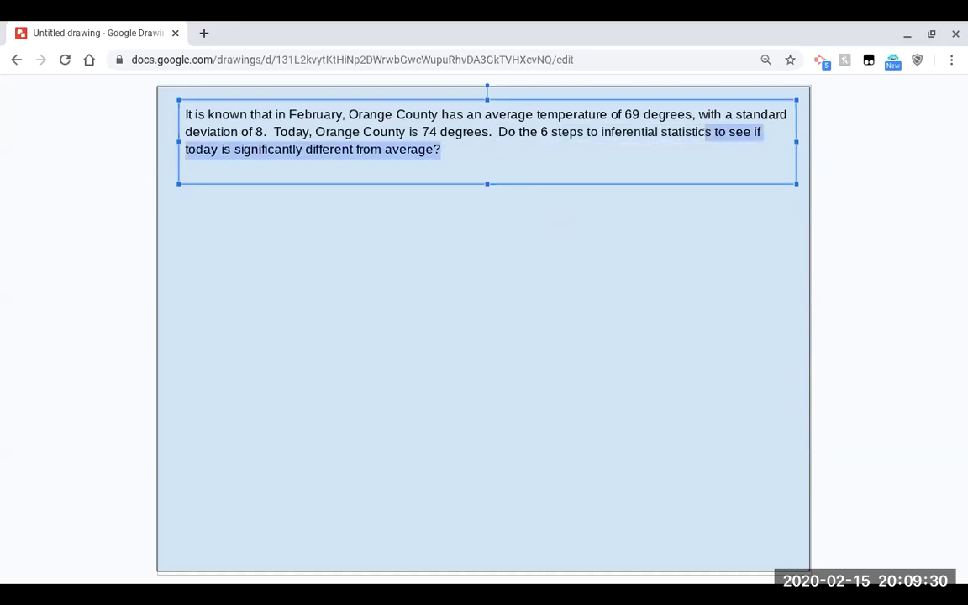
drag(561, 142, 186, 151)
key(ctrl+c)
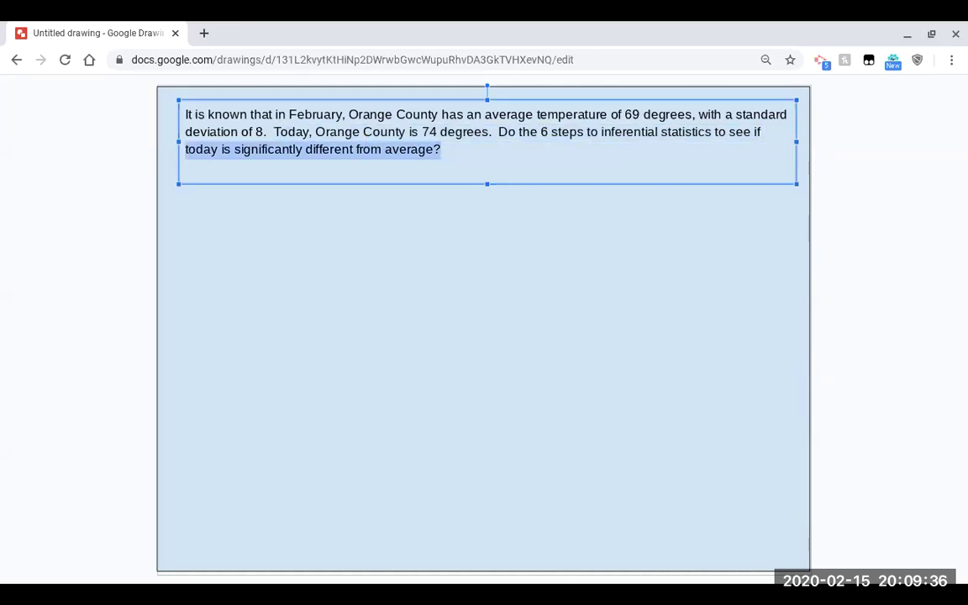
click(189, 213)
key(Tab)
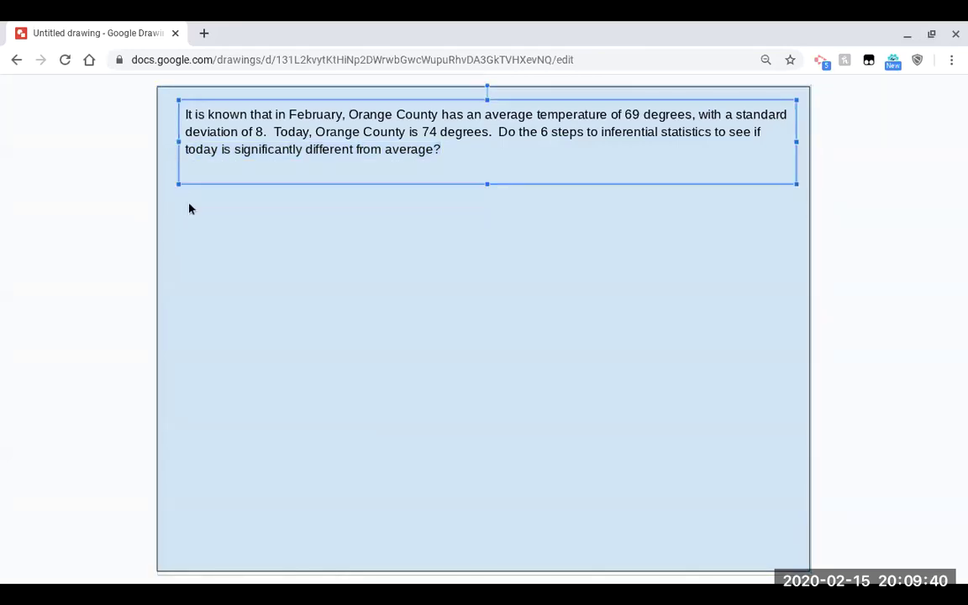
text(1.)
key(ctrl+v)
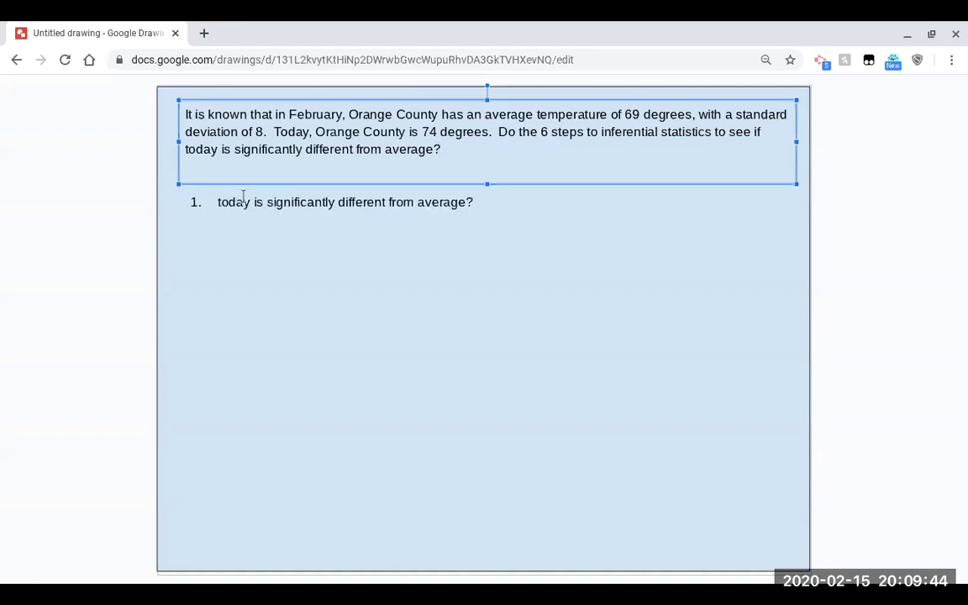
Edit the pasted question to read 'Is today's temperature different from average?'.
click(218, 202)
text(Is)
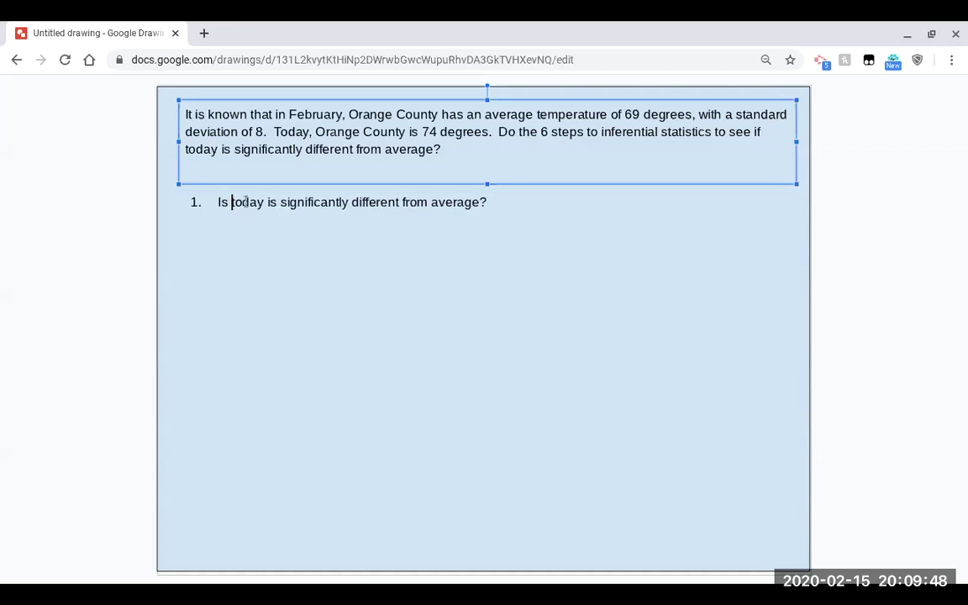
key(BackSpace)
key(BackSpace)
key(BackSpace)
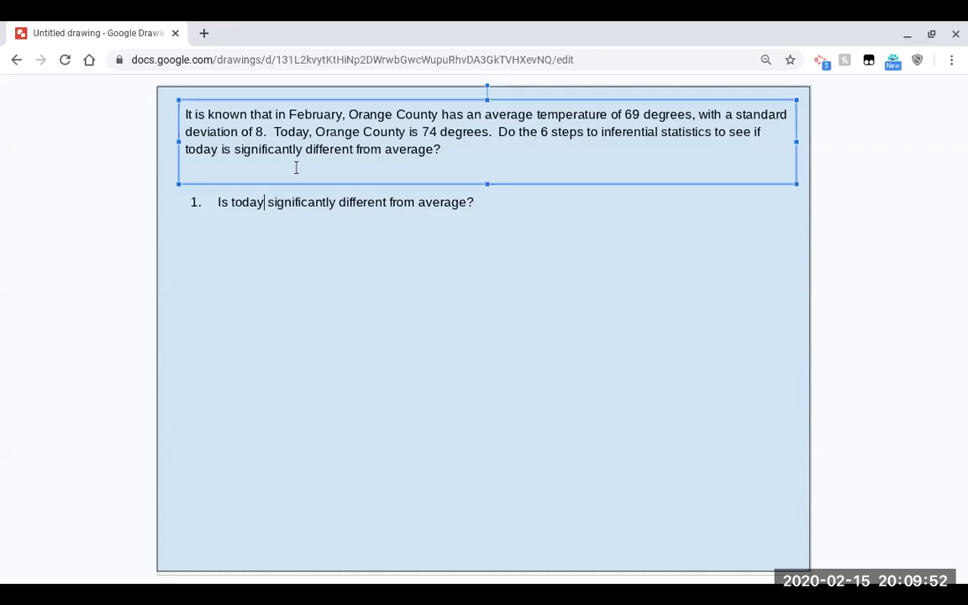
double_click(302, 202)
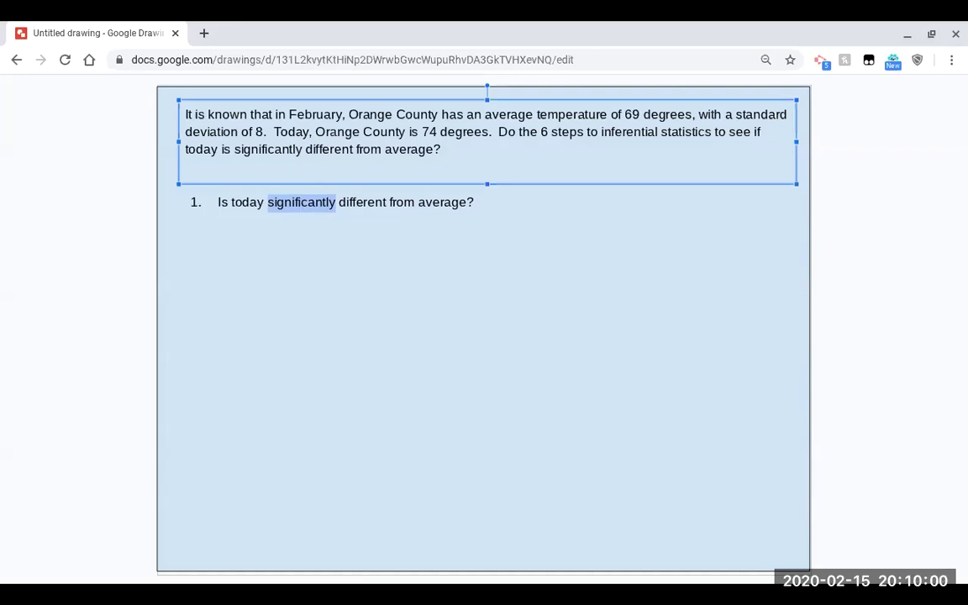
key(BackSpace)
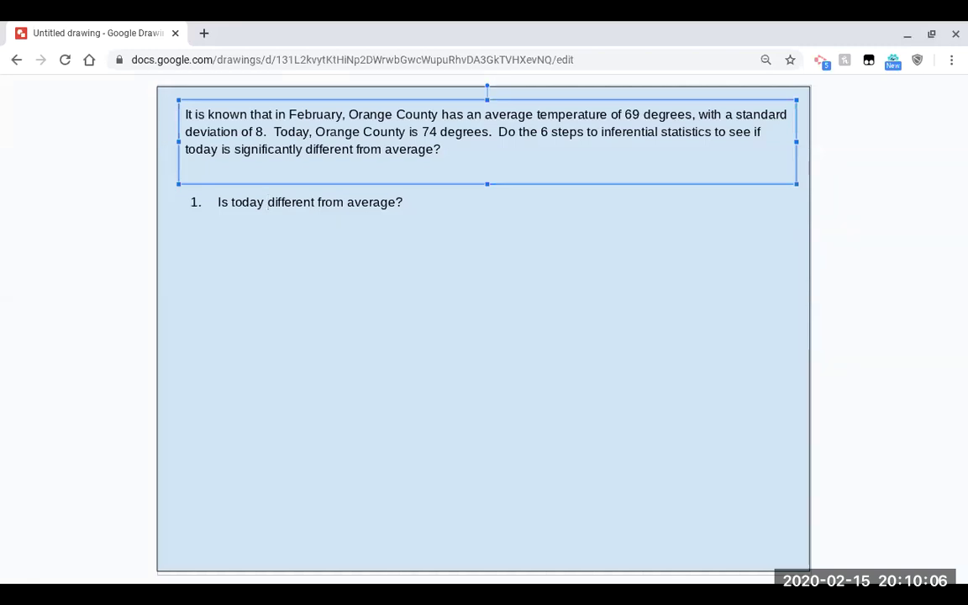
key(Left)
text('s t)
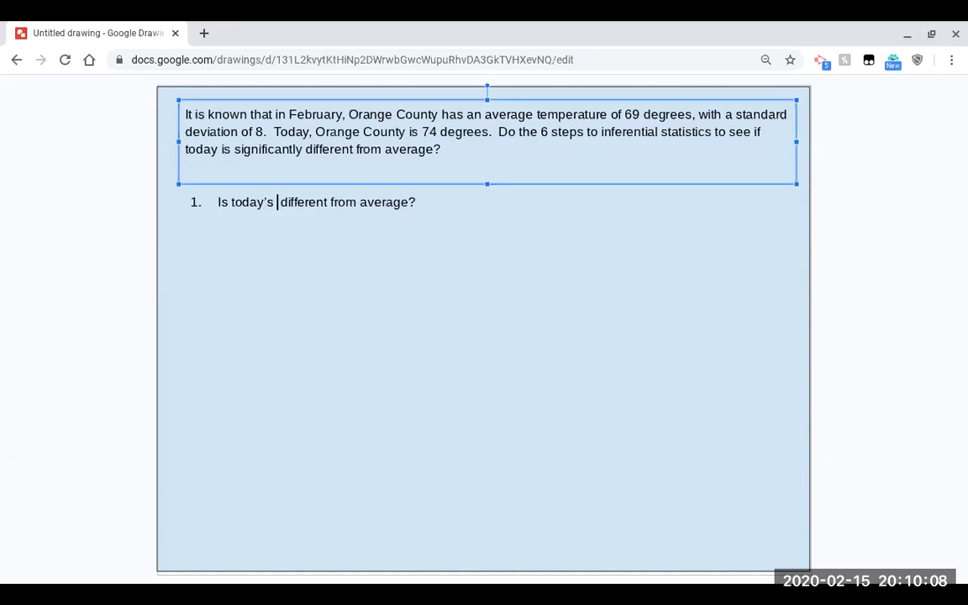
text(emperature)
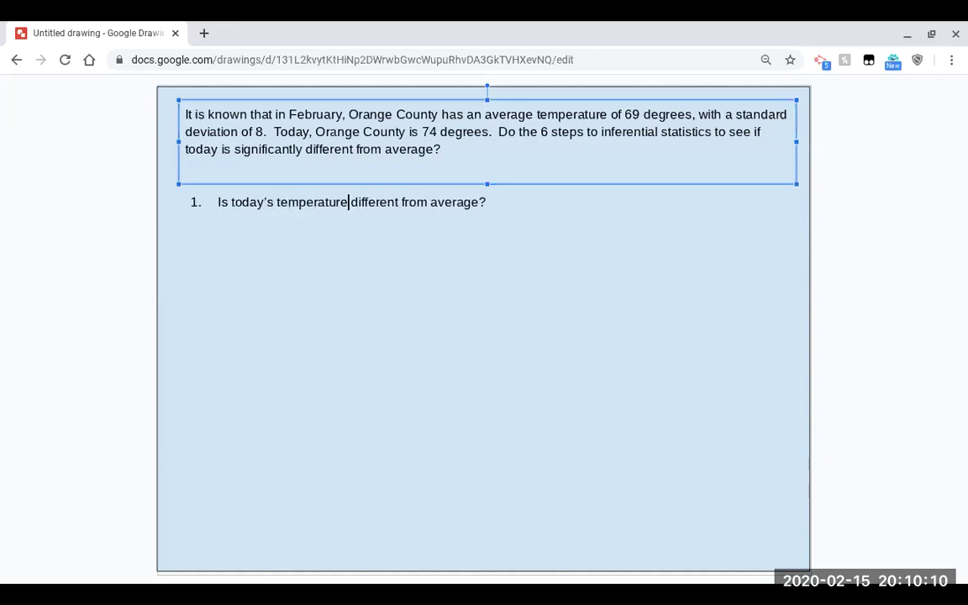
Add an empty line below step 1, replacing the automatic numbering with a typed '1.'.
click(505, 202)
key(ctrl+a)
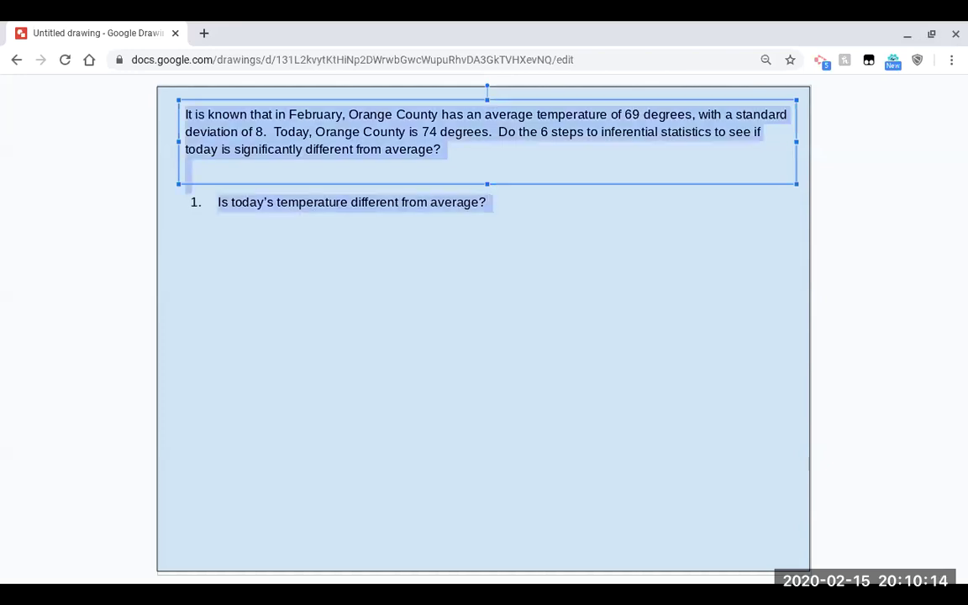
click(505, 203)
drag(506, 202, 194, 202)
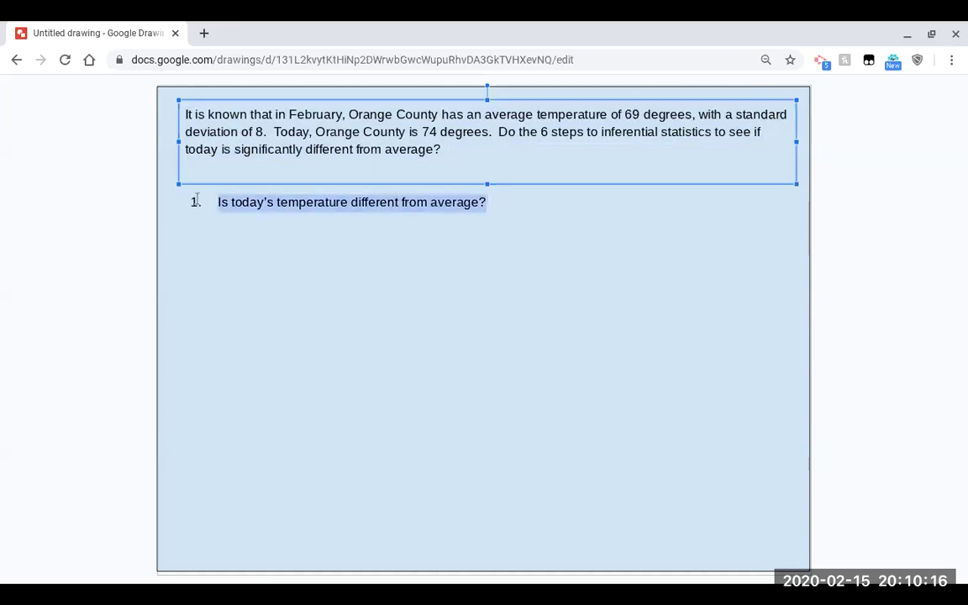
click(515, 204)
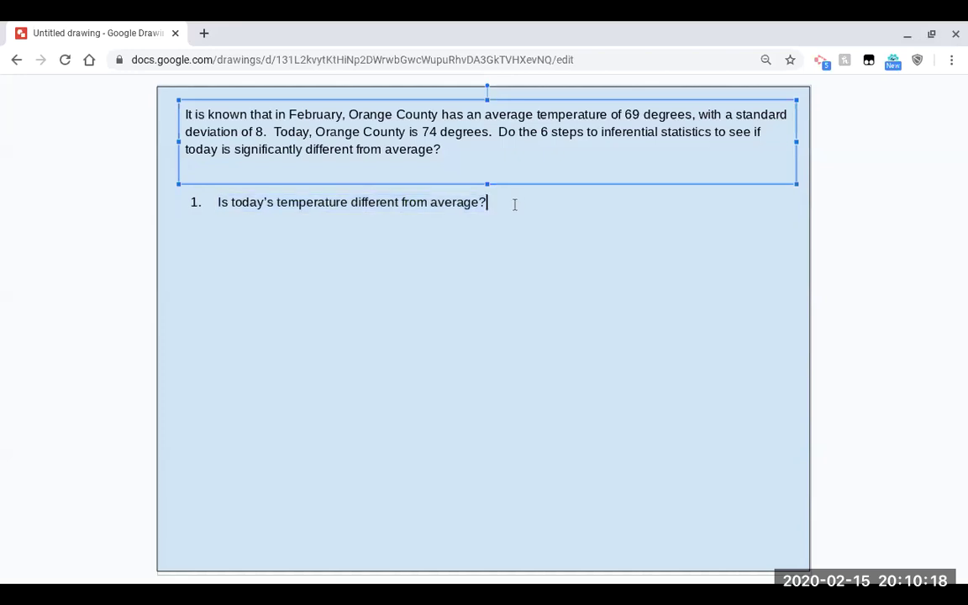
key(Return)
click(217, 201)
key(BackSpace)
key(BackSpace)
text(1)
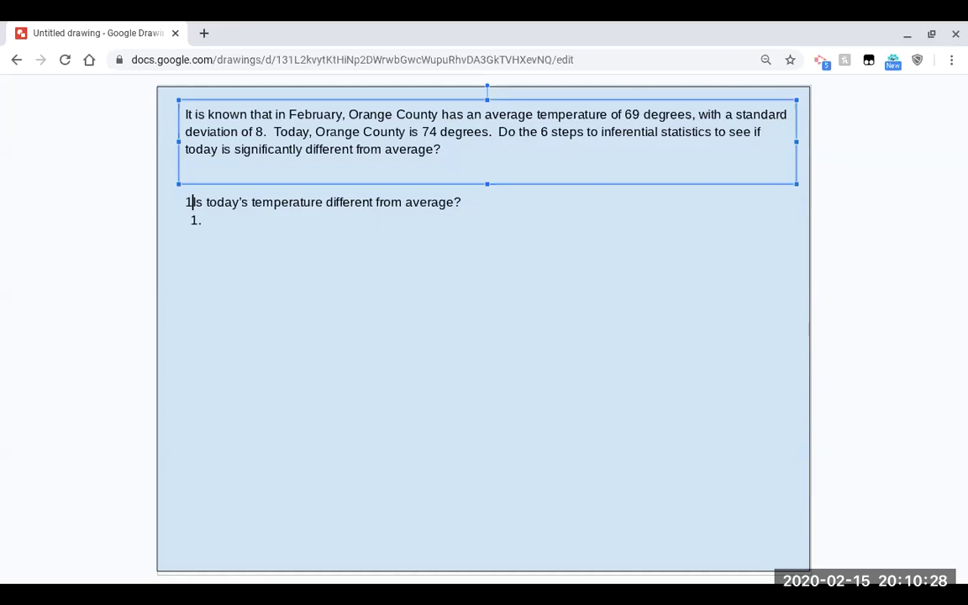
text(.)
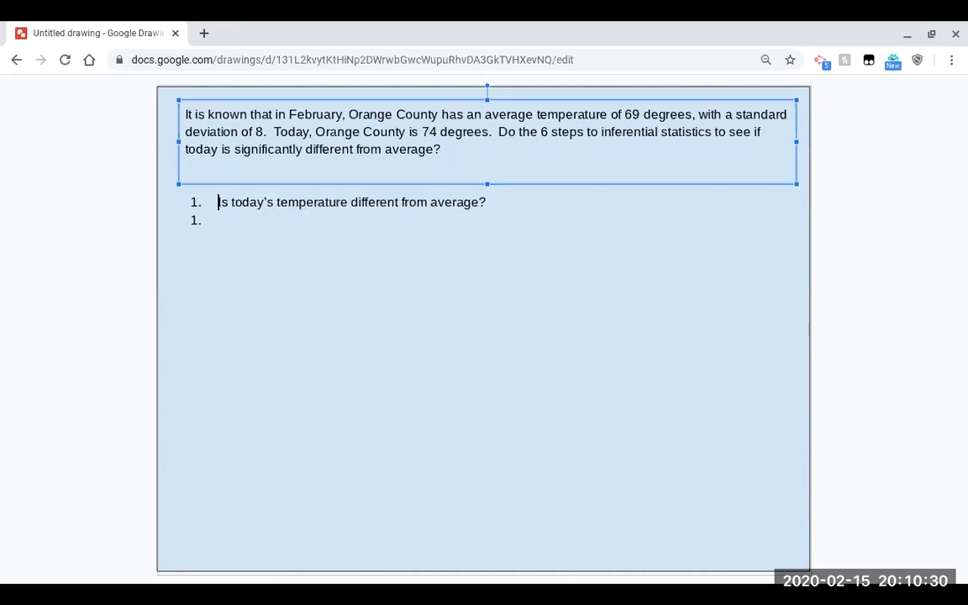
click(216, 217)
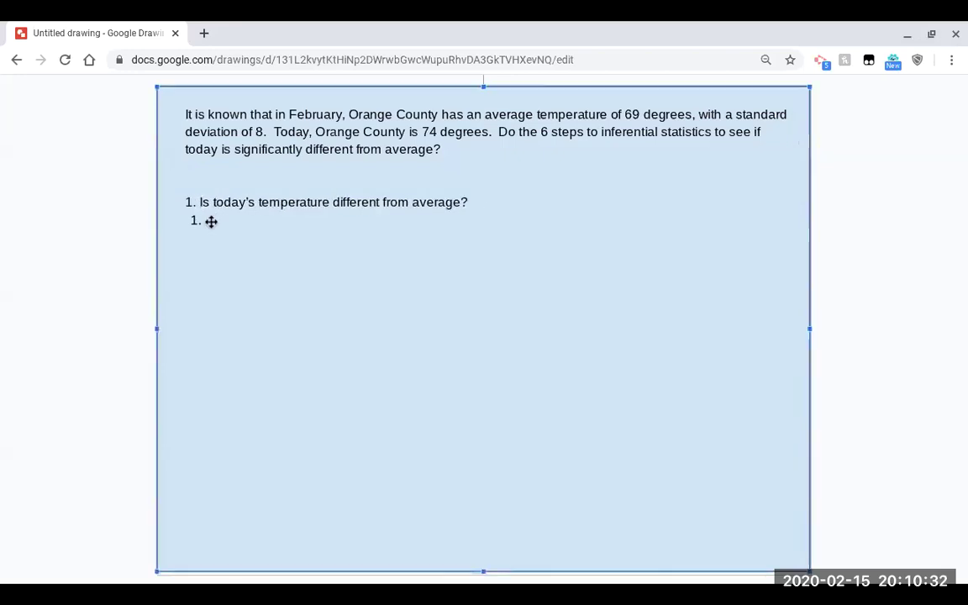
click(217, 217)
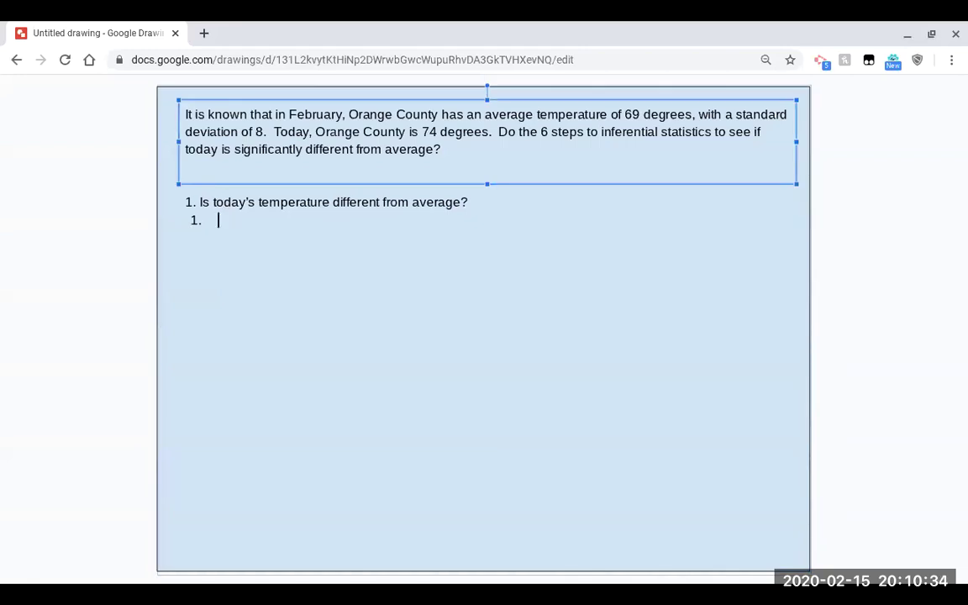
key(BackSpace)
key(BackSpace)
Add '2. Ho:' and 'Ha:' lines and paste the step 1 question after Ha:.
text(2. Ho:)
key(Return)
text(Ha:)
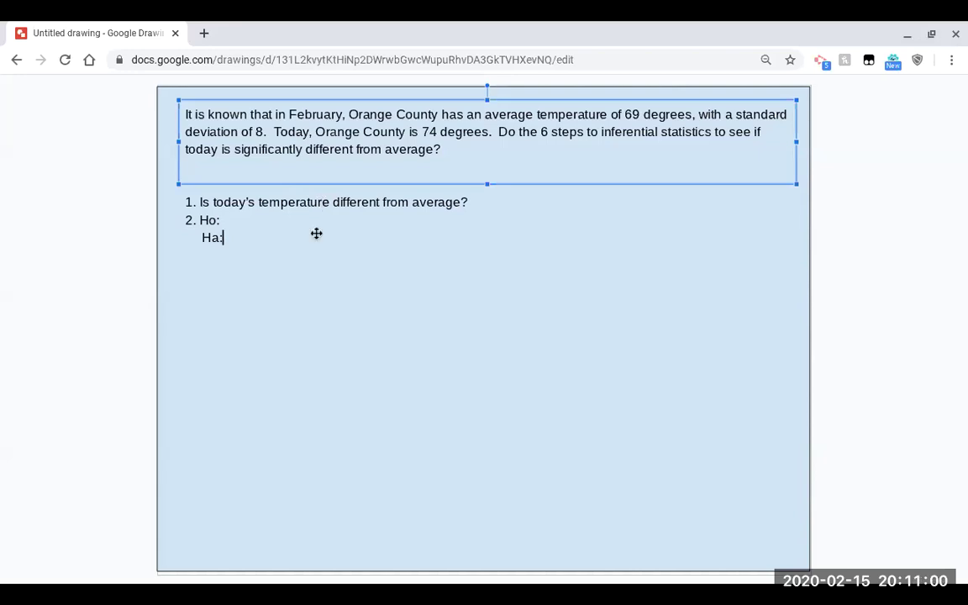
drag(200, 202, 463, 201)
key(ctrl+c)
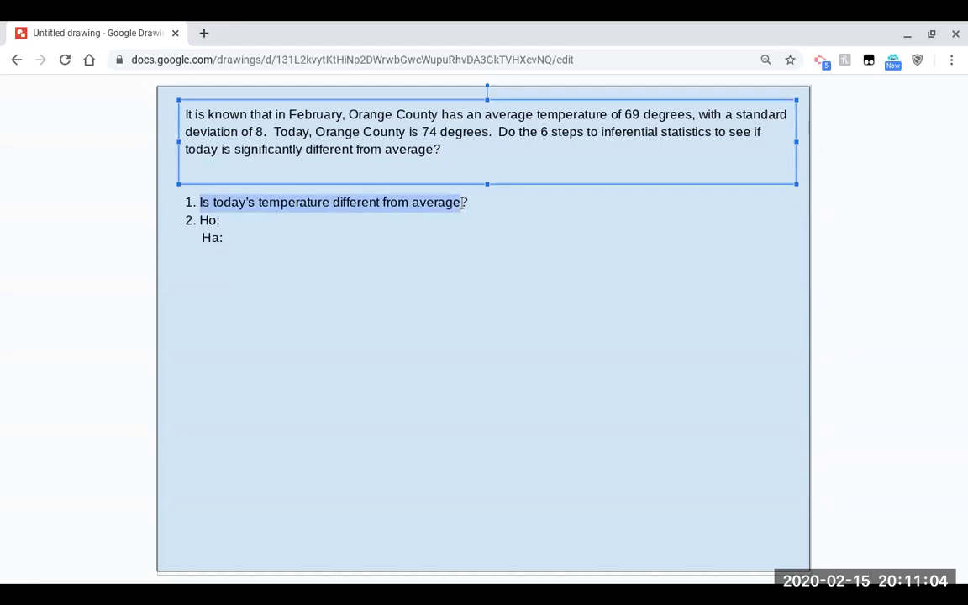
click(299, 237)
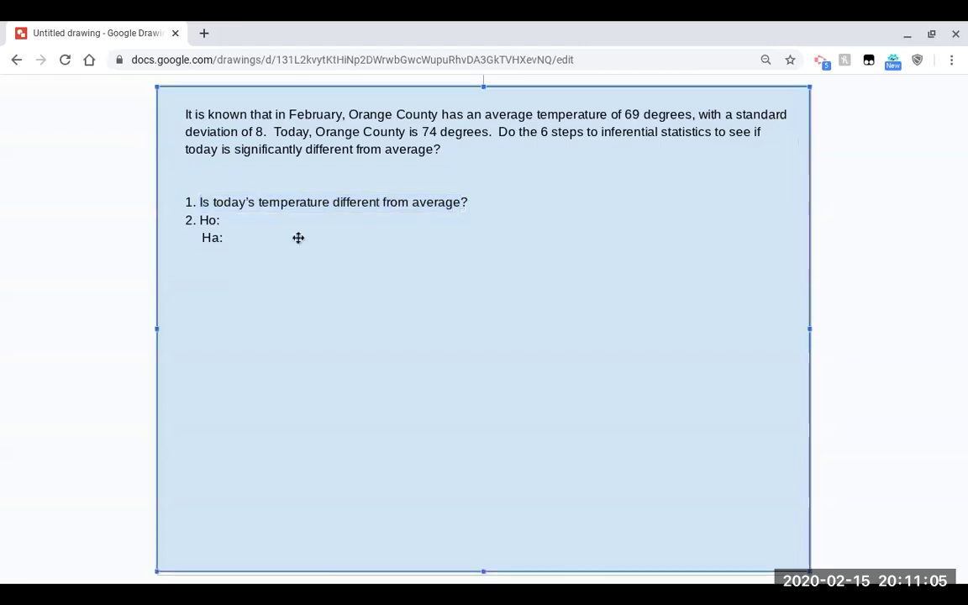
click(240, 236)
key(ctrl+v)
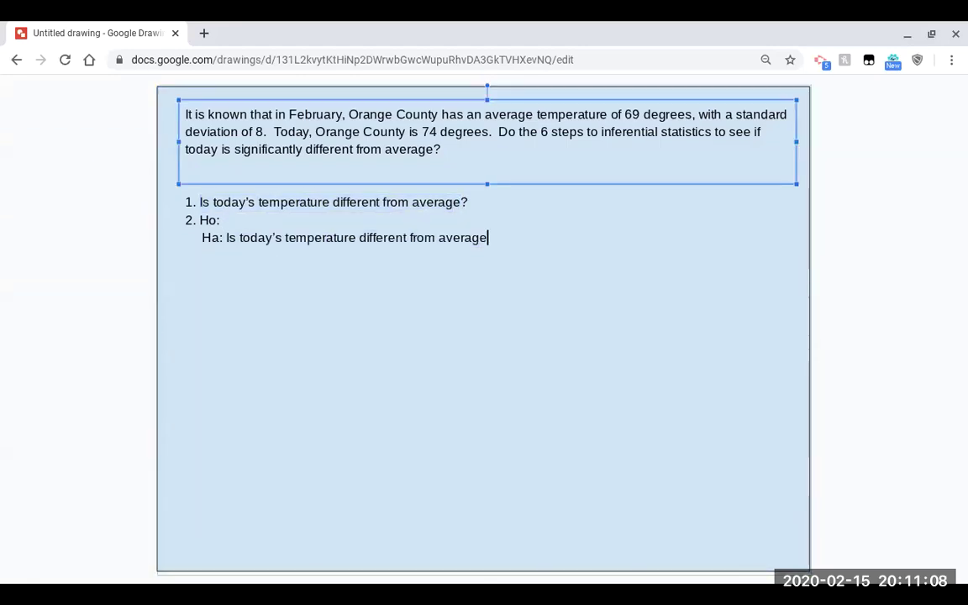
Reword the Ha line to 'Today's temperature is different from average'.
click(243, 238)
key(BackSpace)
key(BackSpace)
key(BackSpace)
key(BackSpace)
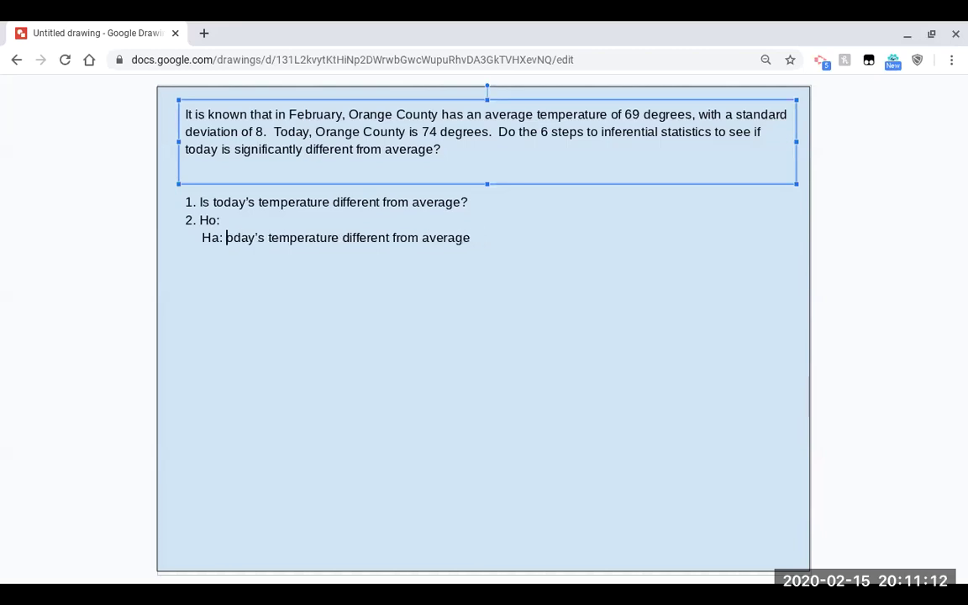
text(T)
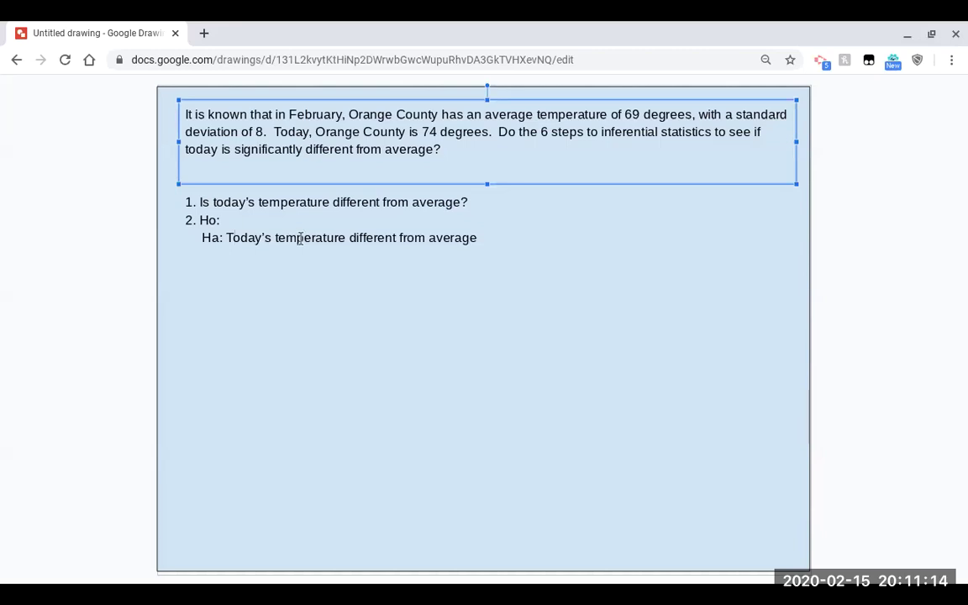
click(351, 238)
text(is)
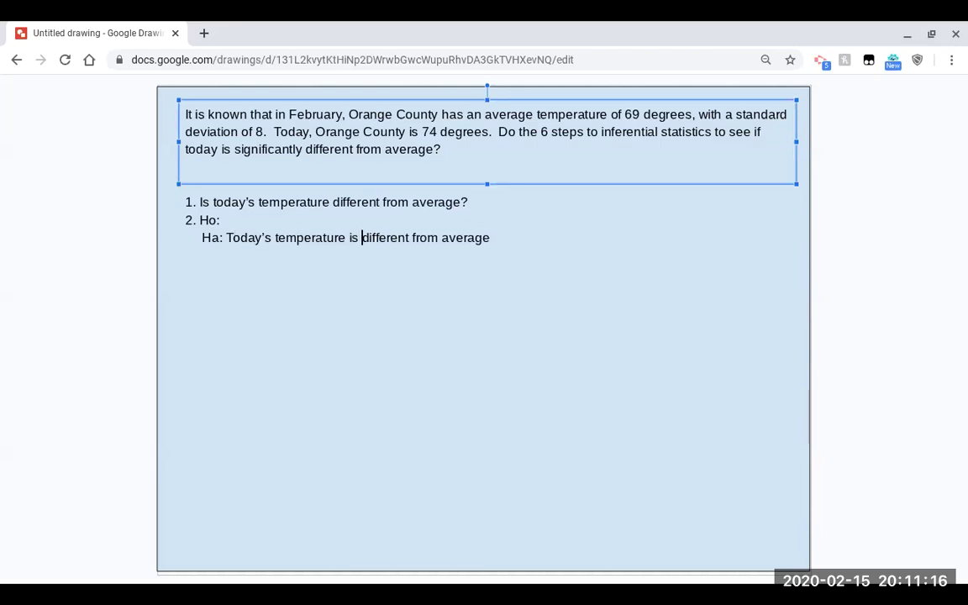
Copy the Ha statement after Ho: and insert NOT to make it the null hypothesis.
click(496, 238)
drag(497, 238, 227, 241)
key(ctrl+c)
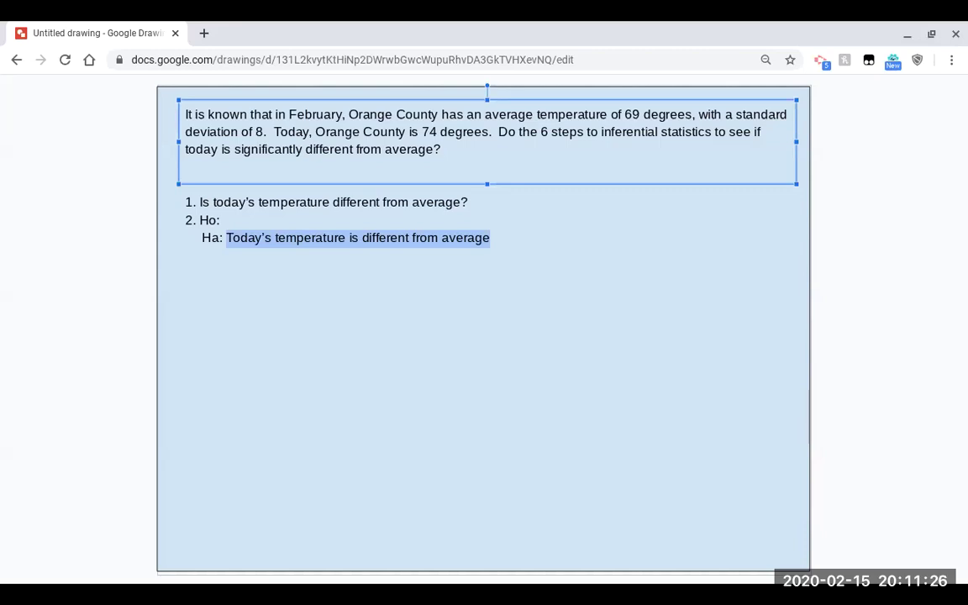
click(236, 220)
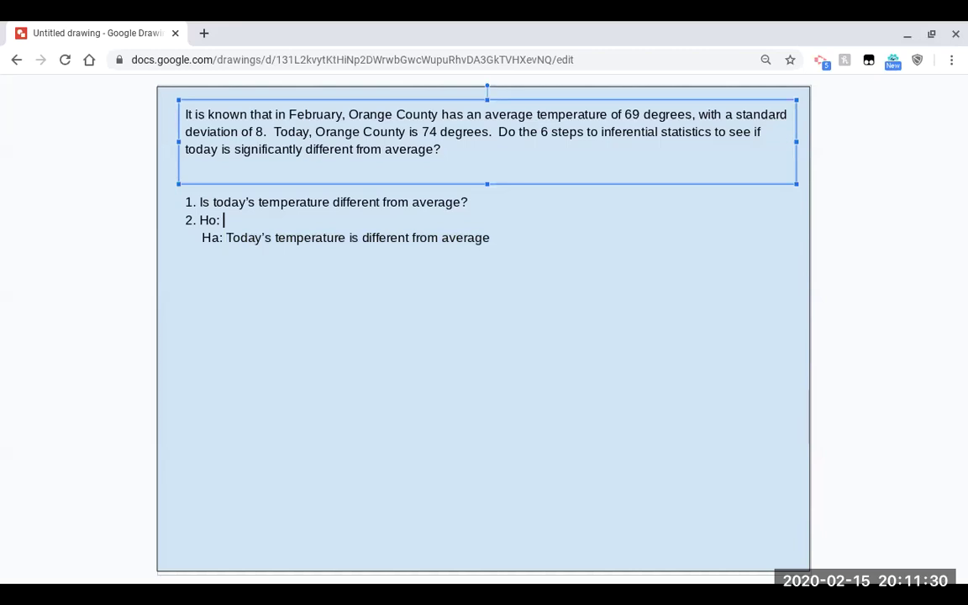
key(ctrl+v)
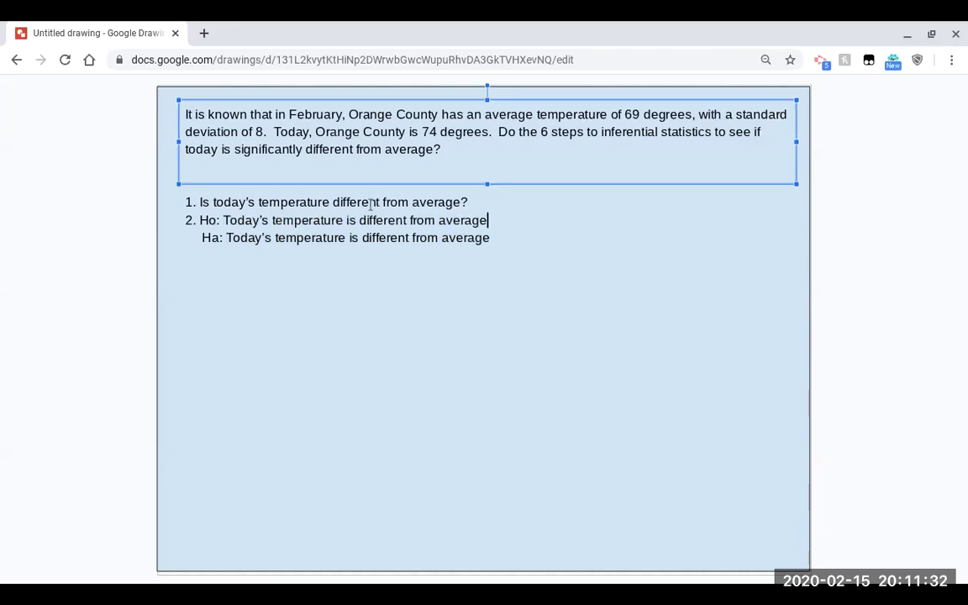
click(360, 220)
text(NOT)
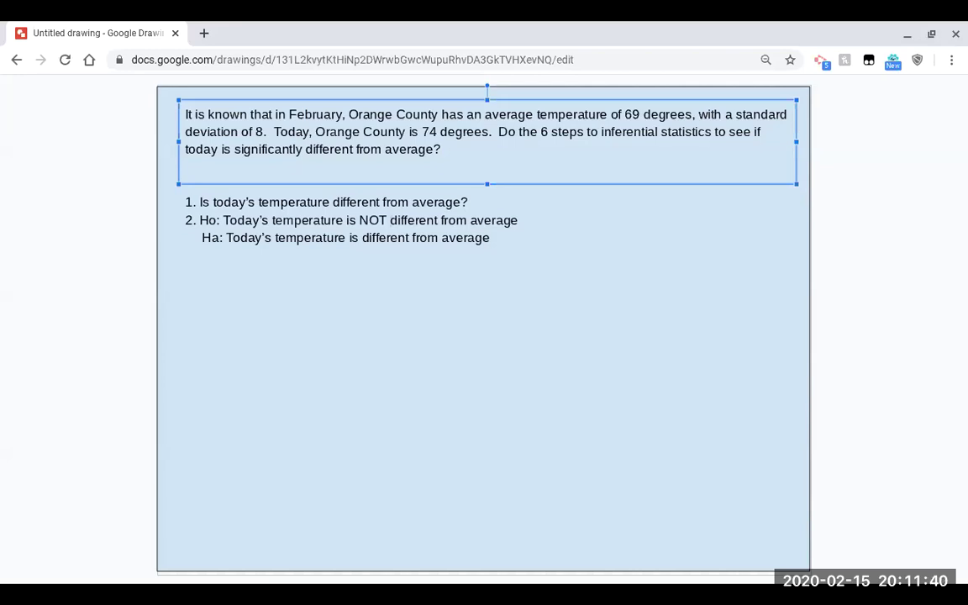
Add step numbers 3, 4, 5 and 6 on spaced lines below Ha, then exit full-screen view.
click(501, 235)
text(3.)
key(Return)
key(Return)
key(Return)
key(Return)
key(Return)
key(Return)
key(Return)
key(Return)
text(4)
key(Return)
key(Return)
key(Return)
key(Return)
text(5)
key(Return)
key(Return)
key(Return)
key(Return)
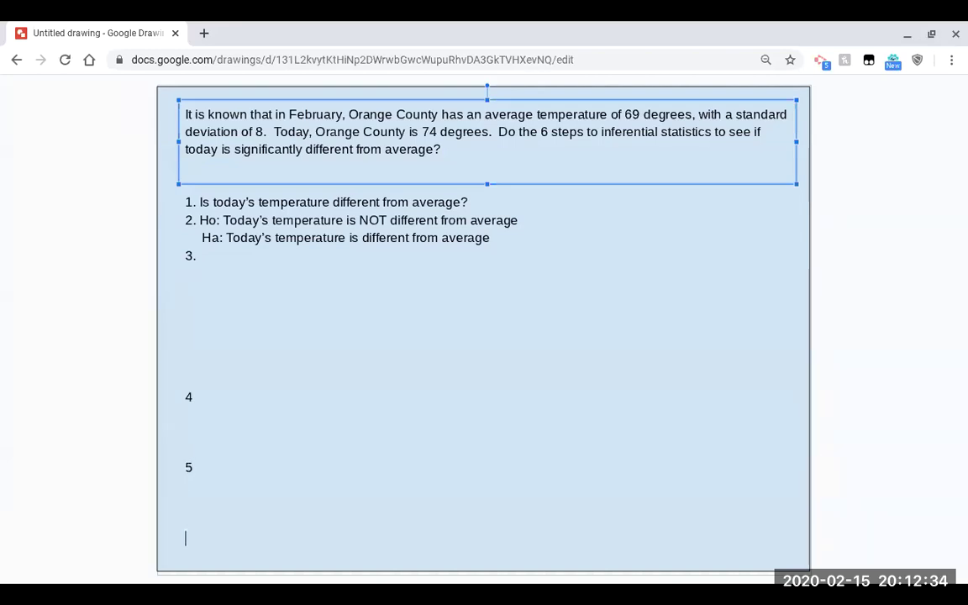
text(6)
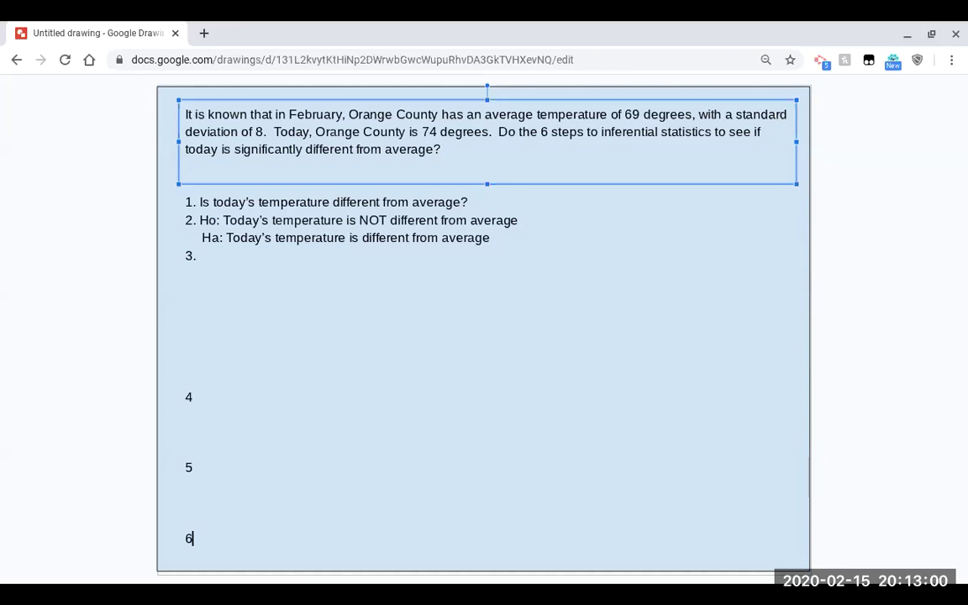
double_click(361, 200)
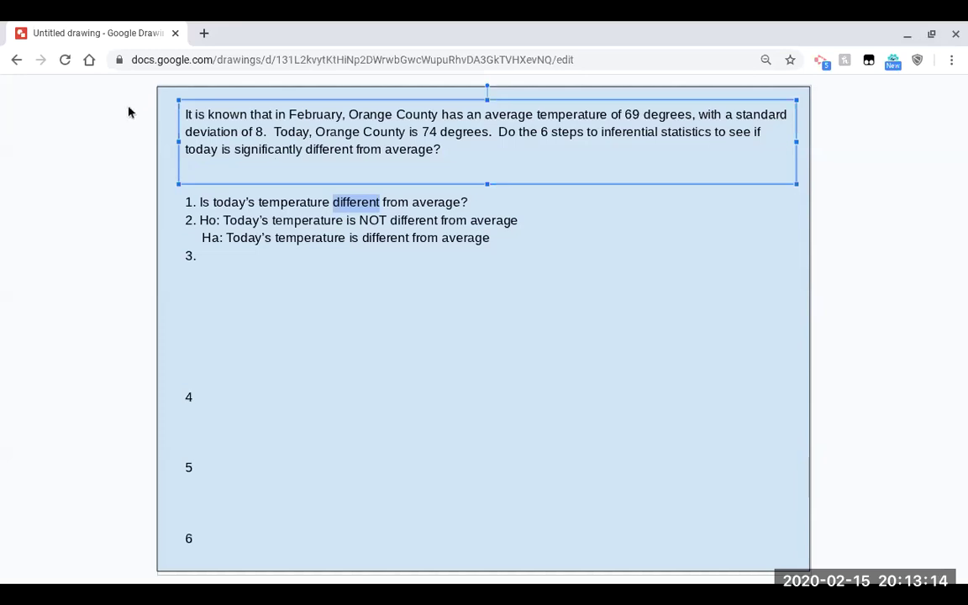
key(ctrl+shift+f)
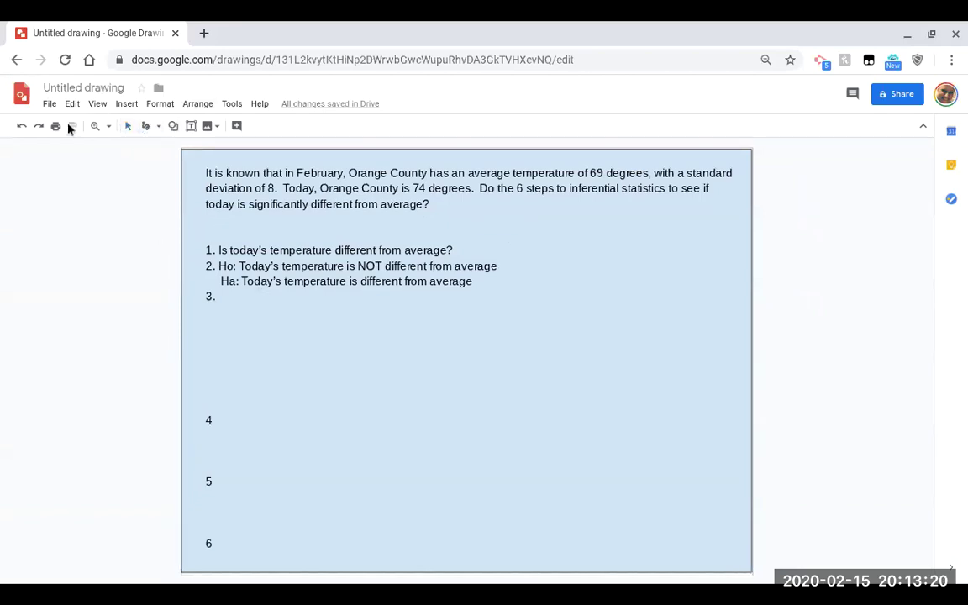
In full screen, sketch a bell curve under step 3 with two cutoff lines and shaded tails.
click(97, 104)
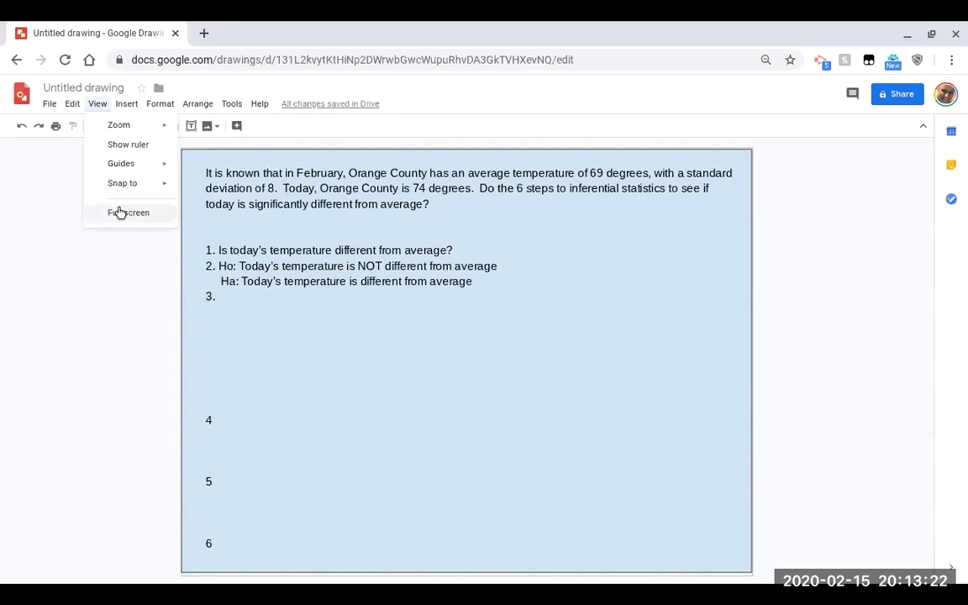
click(126, 212)
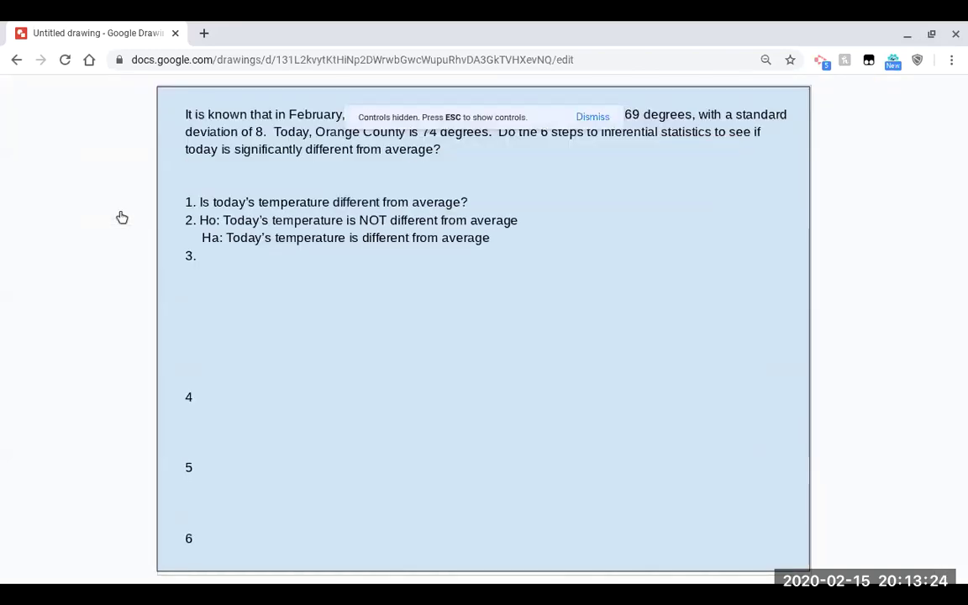
mouse_move(205, 341)
mouse_down()
mouse_move(276, 313)
mouse_move(481, 324)
mouse_up()
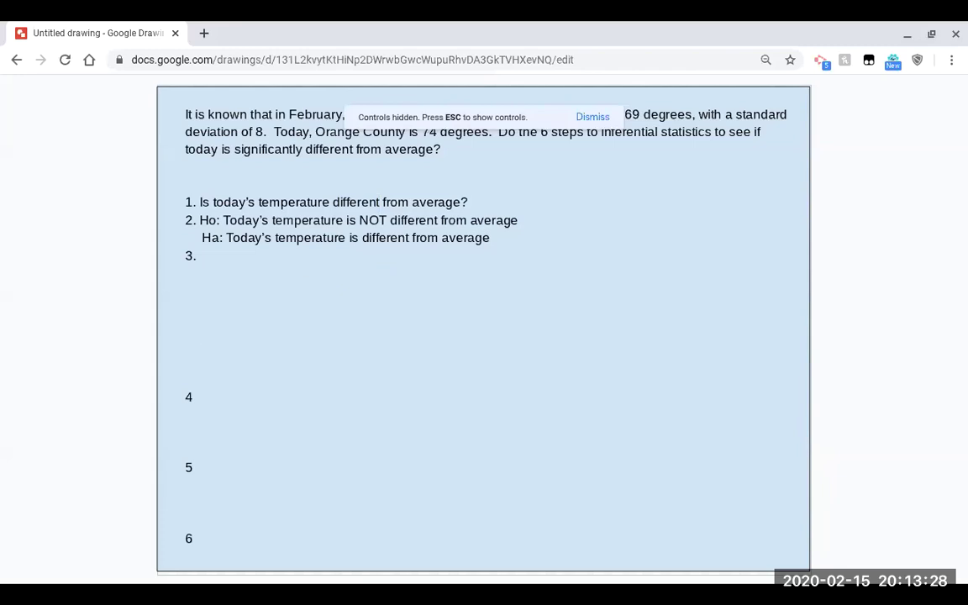
mouse_move(210, 309)
mouse_down()
mouse_move(367, 254)
mouse_move(486, 328)
mouse_up()
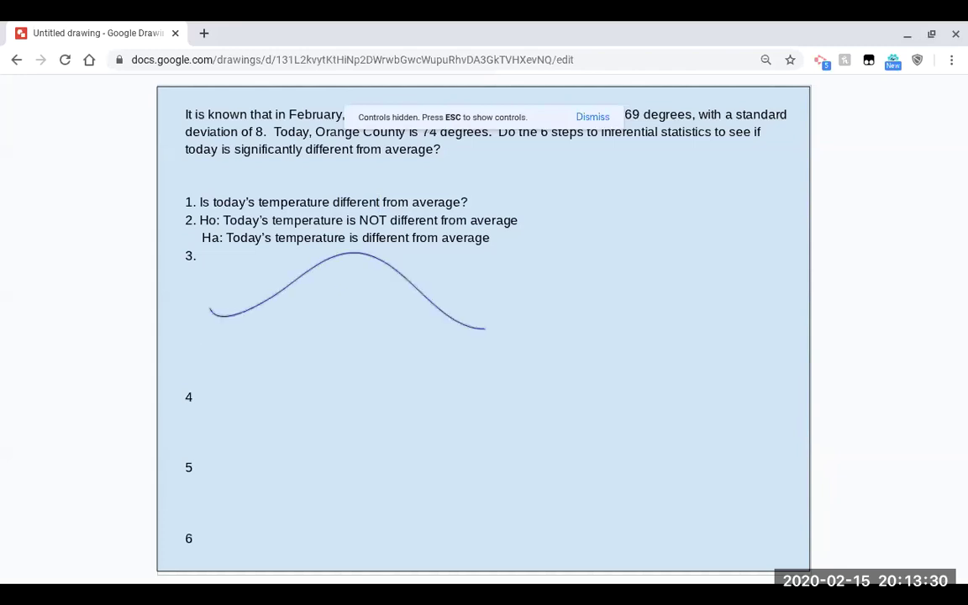
drag(414, 262, 418, 338)
drag(283, 262, 283, 330)
mouse_move(420, 301)
mouse_down()
mouse_move(427, 318)
mouse_move(460, 323)
mouse_up()
drag(241, 318, 274, 323)
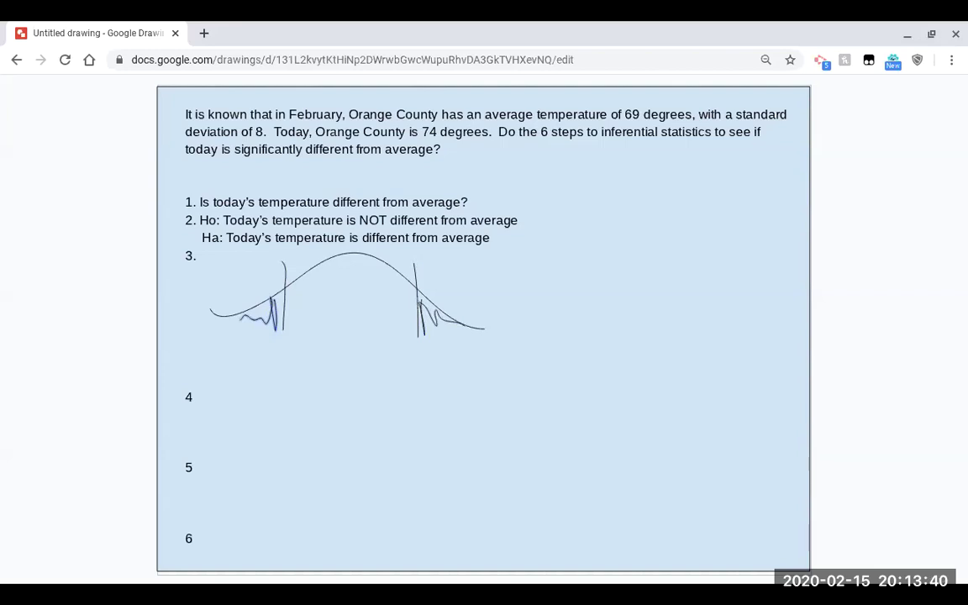
Label both tails RR and write the cutoffs 1.96 and -1.96 under the curve.
mouse_move(438, 269)
mouse_down()
mouse_move(438, 297)
mouse_move(442, 284)
mouse_move(460, 299)
mouse_up()
mouse_move(472, 280)
mouse_down()
mouse_move(485, 279)
mouse_move(499, 311)
mouse_up()
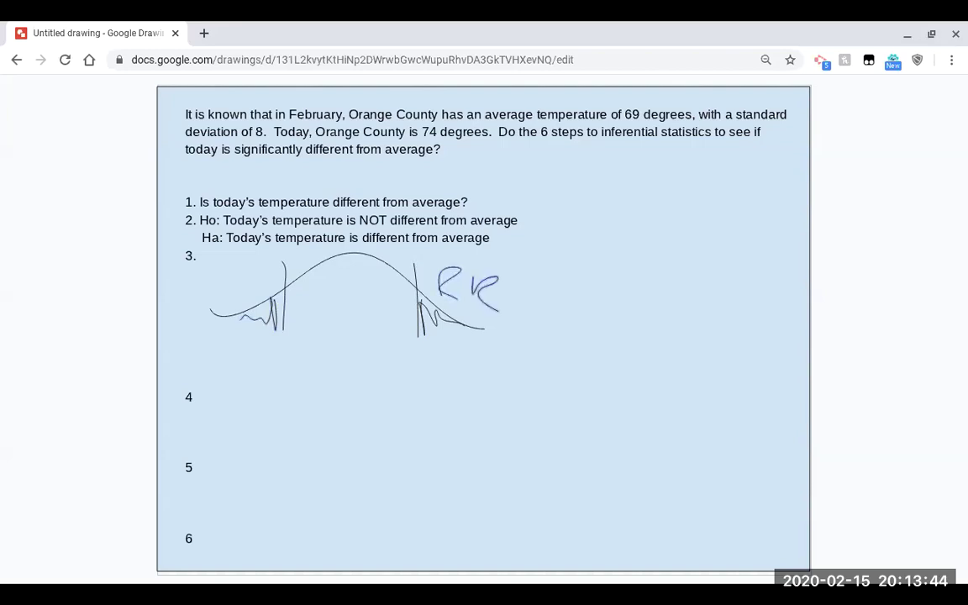
mouse_move(223, 269)
mouse_down()
mouse_move(221, 294)
mouse_move(224, 284)
mouse_move(245, 296)
mouse_up()
mouse_move(246, 270)
mouse_down()
mouse_move(249, 284)
mouse_move(271, 296)
mouse_up()
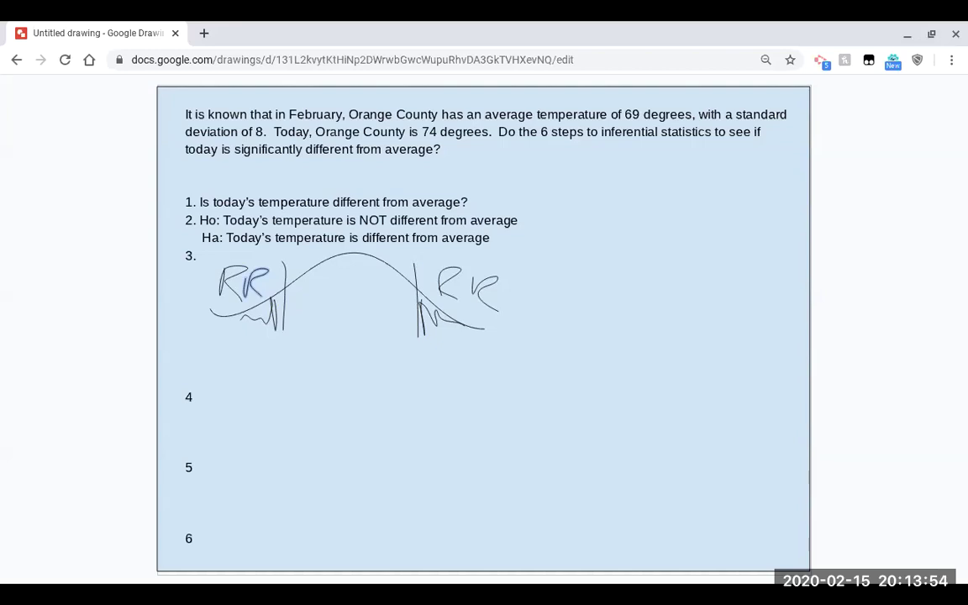
mouse_move(396, 337)
mouse_down()
mouse_move(396, 360)
mouse_move(438, 362)
mouse_up()
click(408, 360)
key(ctrl+z)
key(ctrl+z)
mouse_move(430, 344)
mouse_down()
mouse_move(425, 370)
mouse_move(449, 357)
mouse_move(455, 372)
mouse_up()
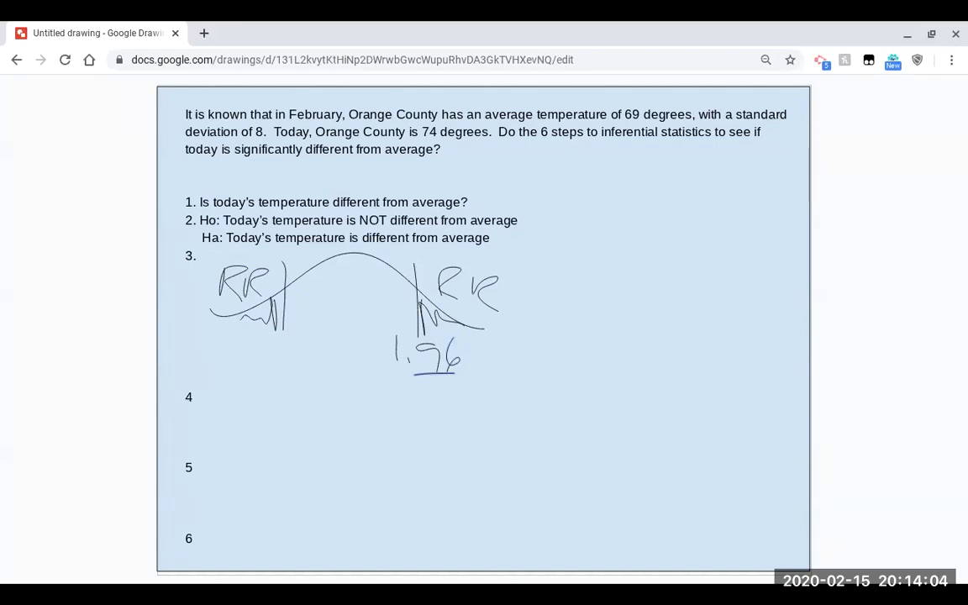
mouse_move(226, 341)
mouse_down()
mouse_move(246, 345)
mouse_move(257, 362)
mouse_move(286, 348)
mouse_move(294, 356)
mouse_up()
click(266, 359)
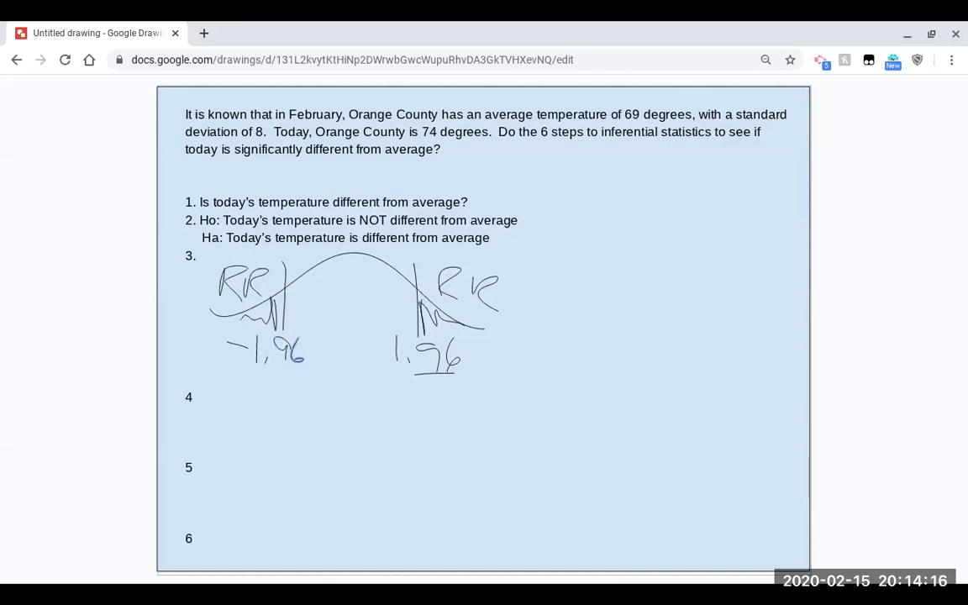
Finish the -1.96 label, leave full screen, and put the cursor on the blank line above step 4.
click(298, 351)
key(Escape)
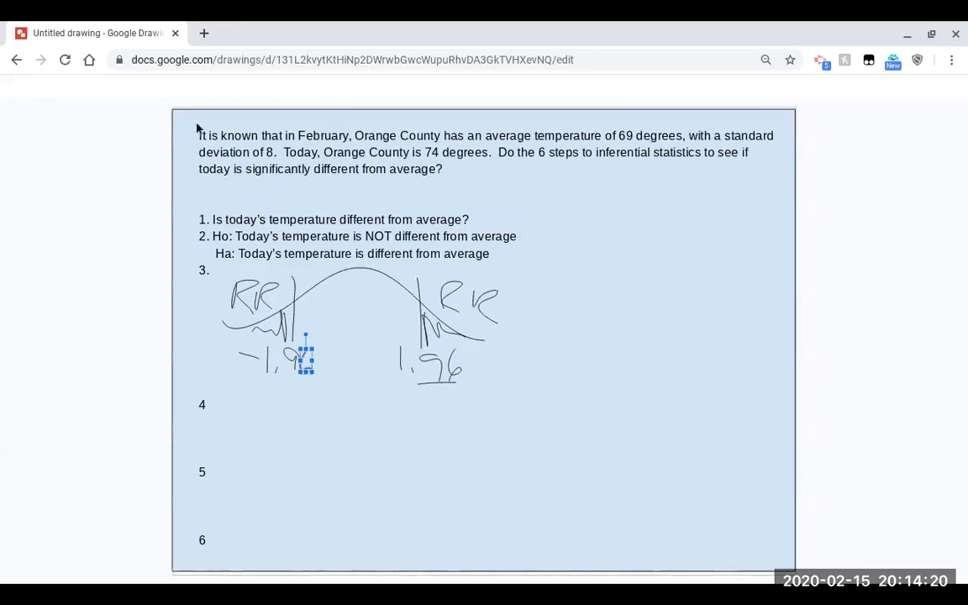
click(191, 126)
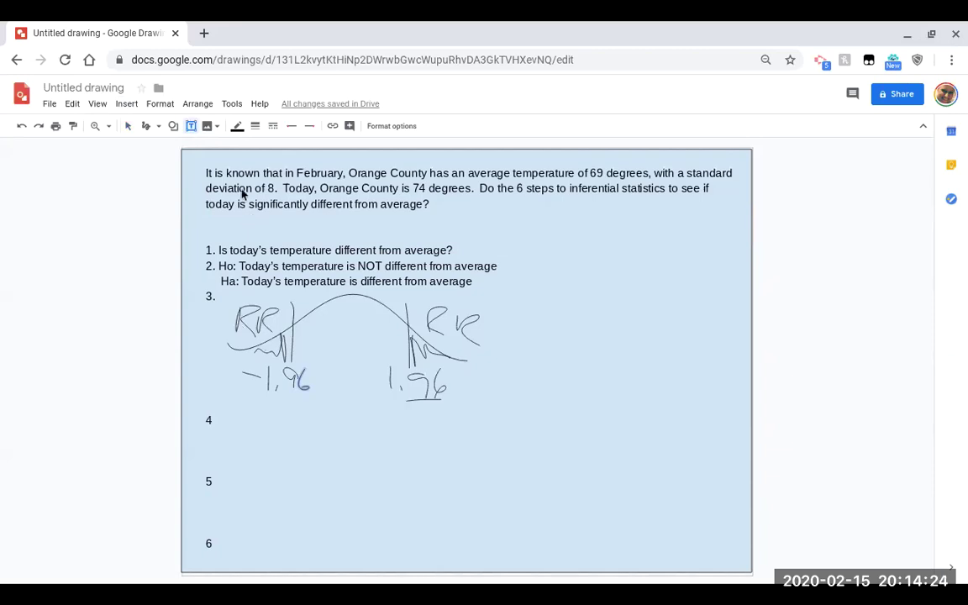
drag(220, 266, 616, 303)
click(210, 231)
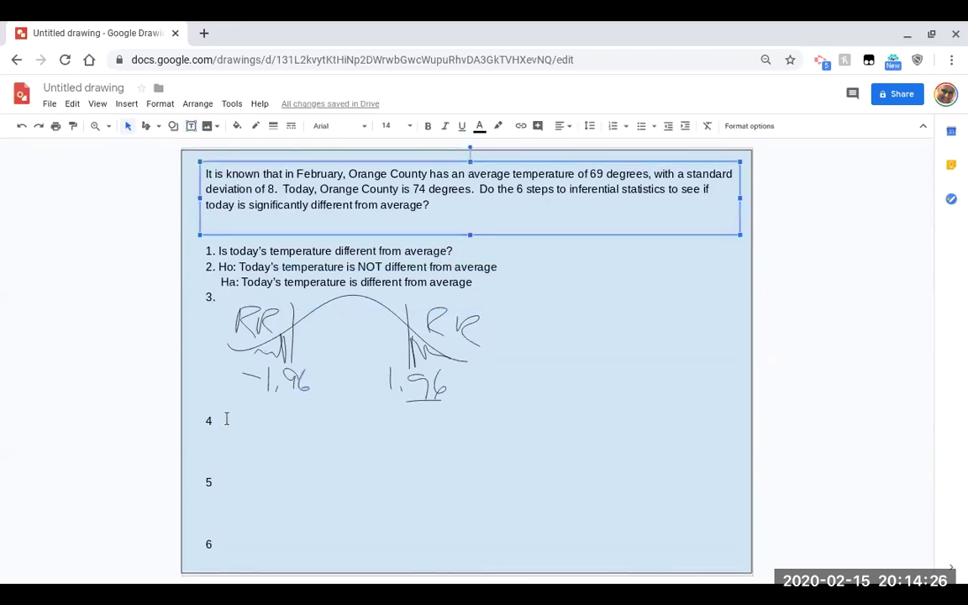
key(Up)
Write "More than 1.96 or less than -1.96" in quotation marks under the curve.
text(More than 1)
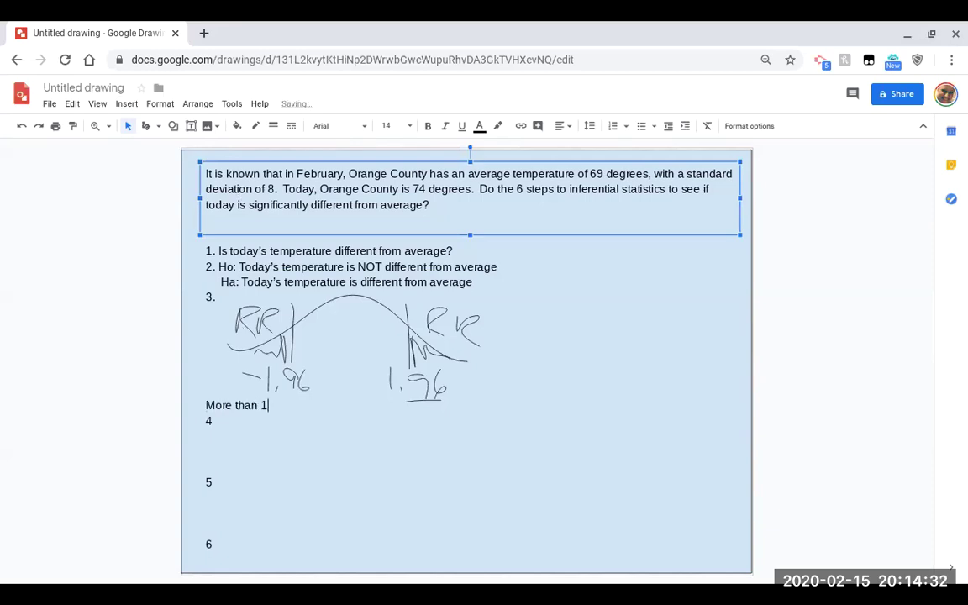
text(.96 or less than -1)
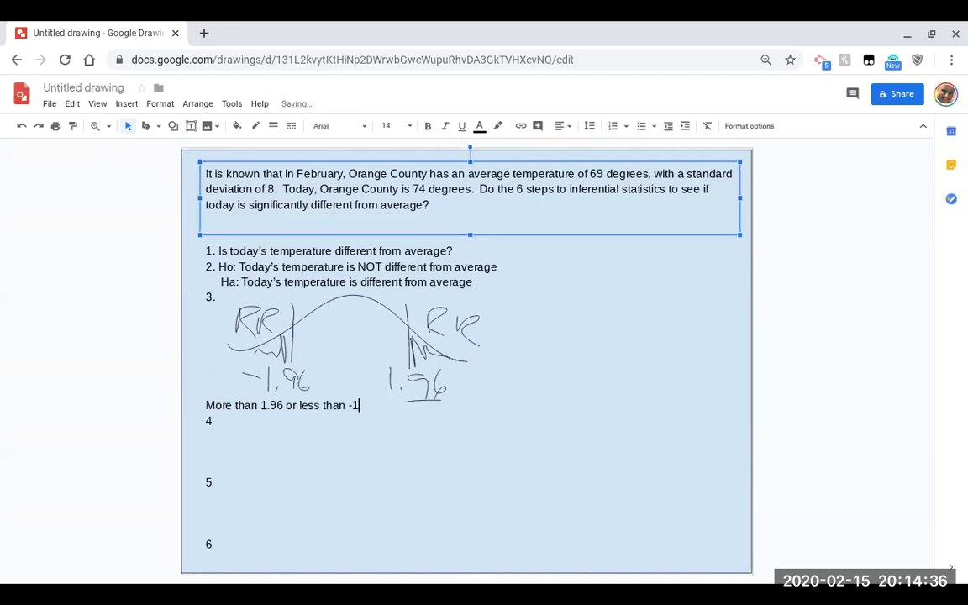
text(.96)
click(206, 405)
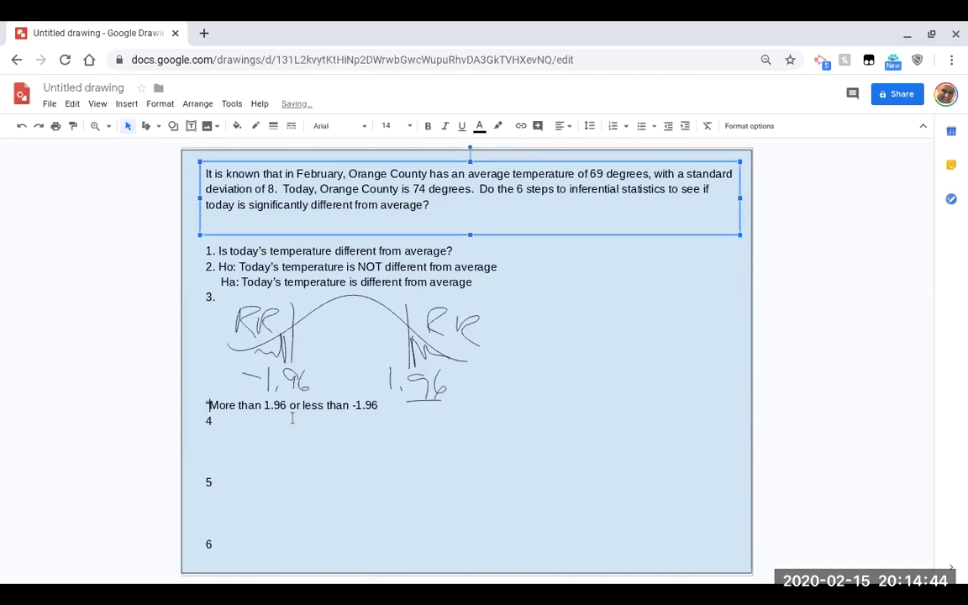
click(381, 406)
text(")
click(147, 128)
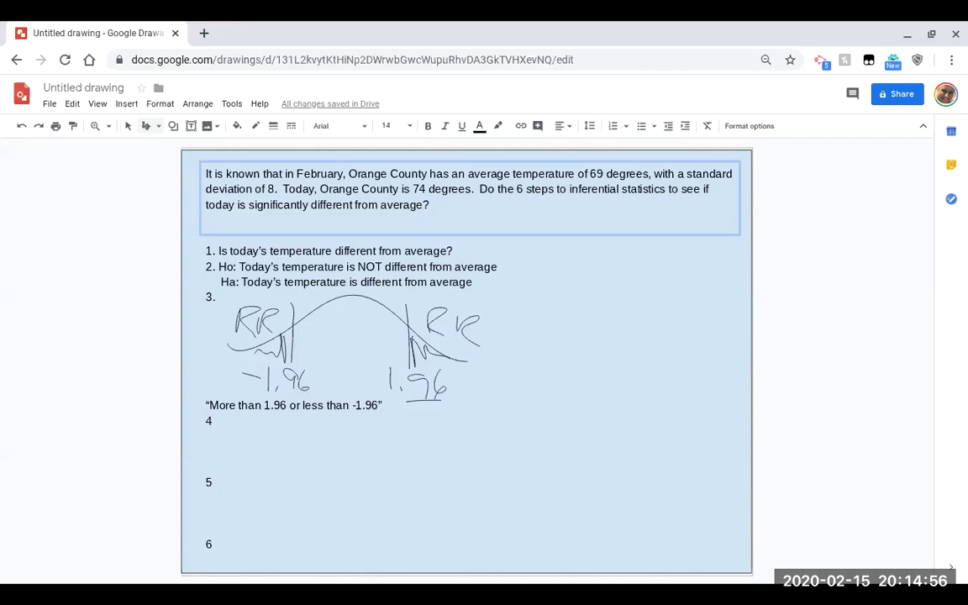
click(98, 104)
click(128, 220)
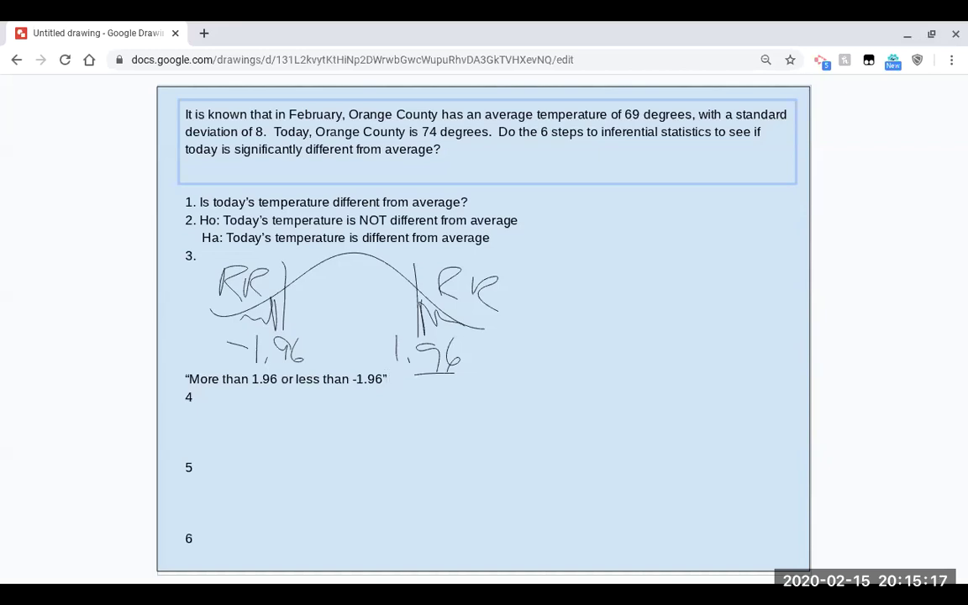
key(ctrl+shift+f)
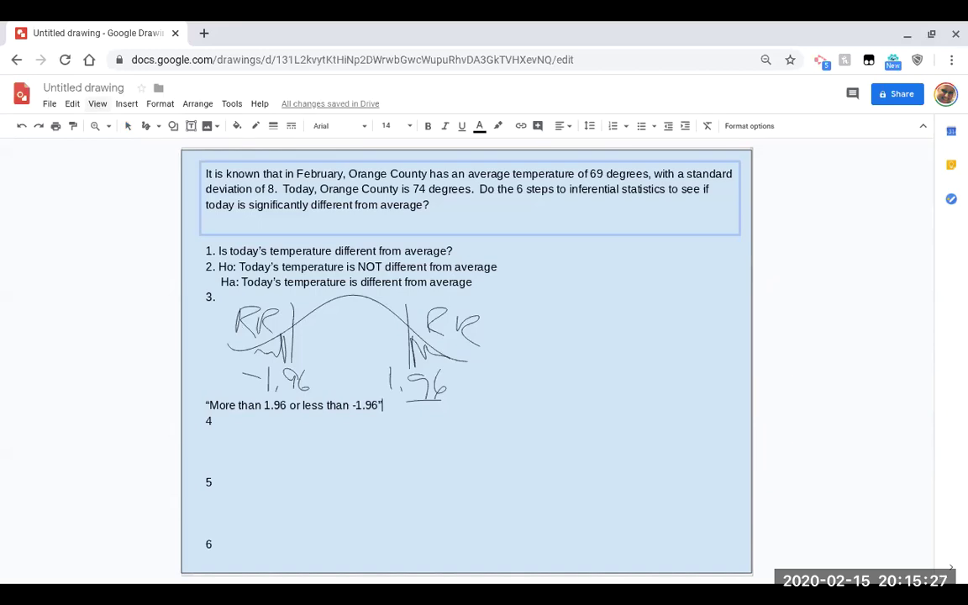
Handwrite z = (X − μ)/σ and z = (74 − 69)/8 =, circling 74, 69 and 8 in the problem.
mouse_move(227, 425)
mouse_down()
mouse_move(252, 448)
mouse_move(270, 430)
mouse_move(294, 444)
mouse_move(280, 444)
mouse_move(311, 431)
mouse_move(317, 447)
mouse_move(332, 437)
mouse_up()
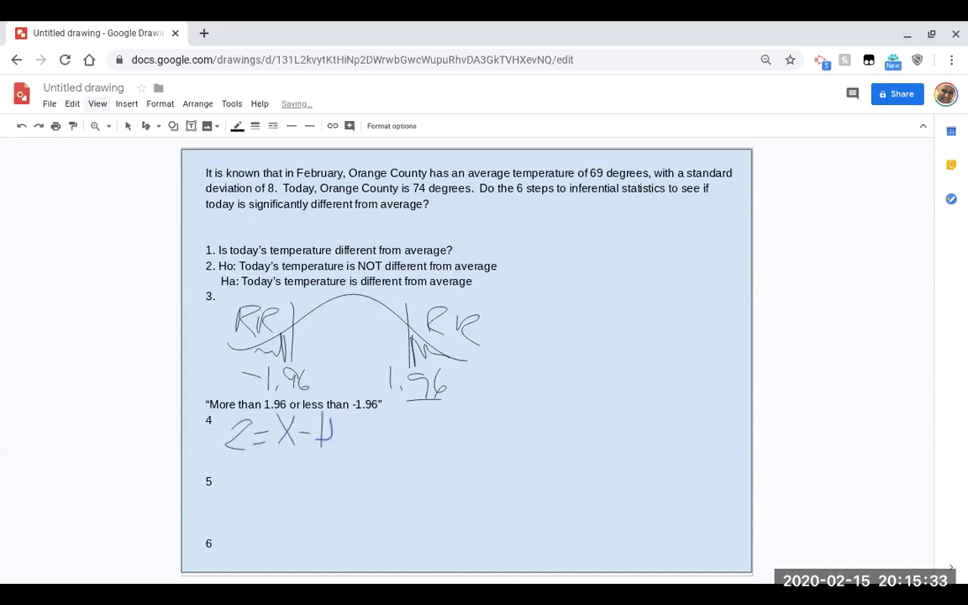
mouse_move(278, 455)
mouse_down()
mouse_move(338, 454)
mouse_move(291, 485)
mouse_move(288, 476)
mouse_up()
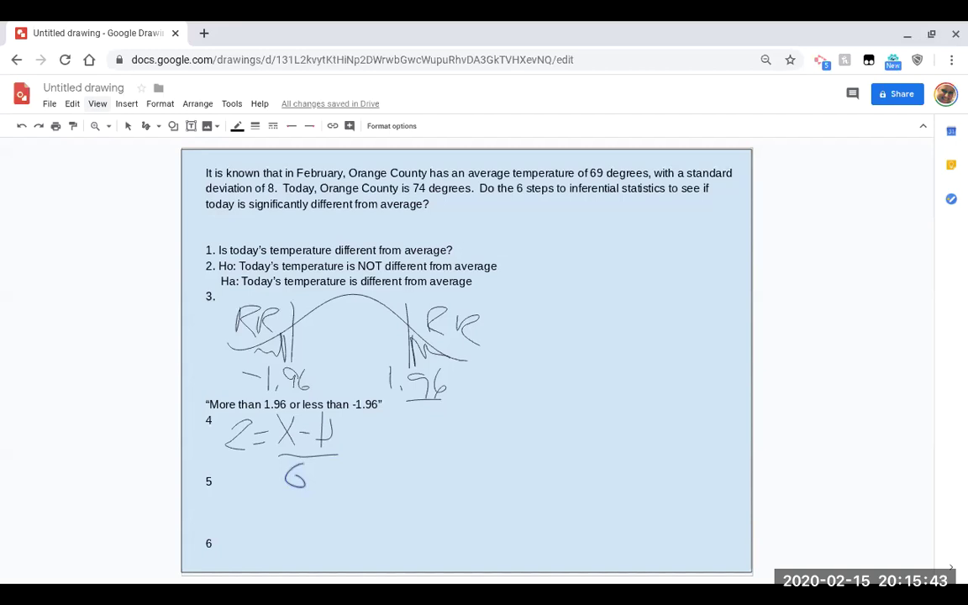
mouse_move(429, 185)
mouse_down()
mouse_move(407, 183)
mouse_move(429, 194)
mouse_up()
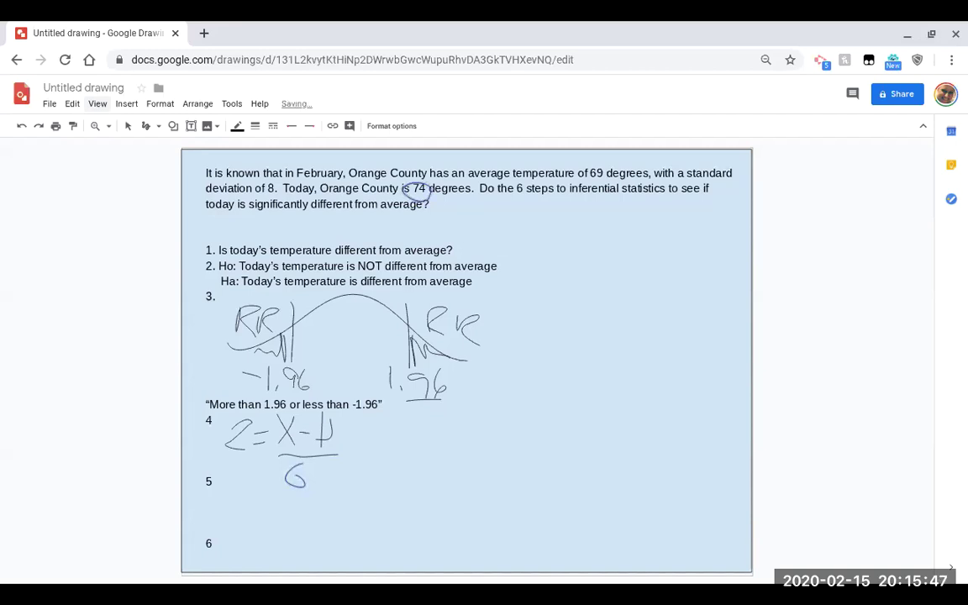
mouse_move(385, 421)
mouse_down()
mouse_move(405, 440)
mouse_move(462, 416)
mouse_move(453, 442)
mouse_move(485, 430)
mouse_move(483, 445)
mouse_move(498, 427)
mouse_up()
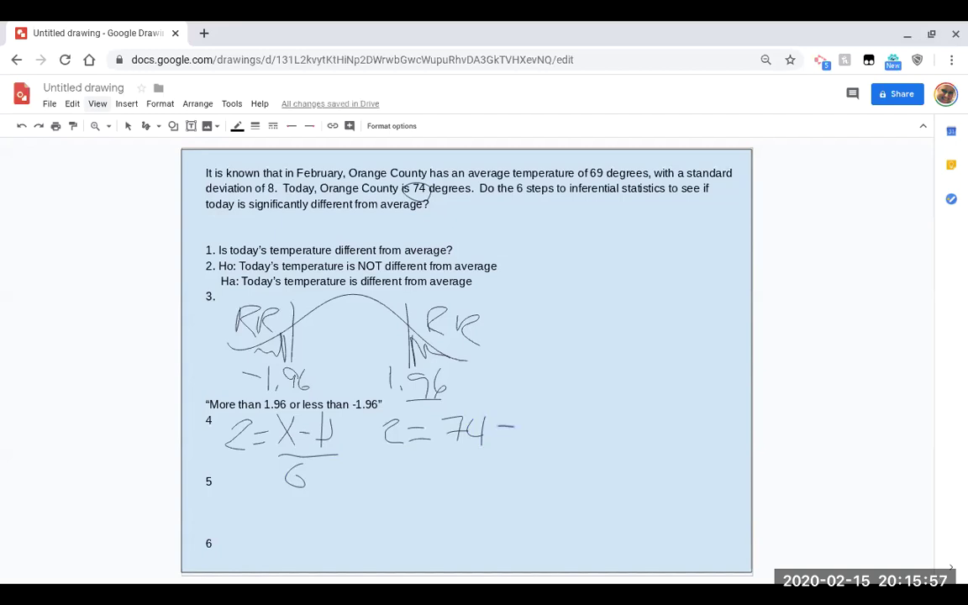
mouse_move(594, 160)
mouse_down()
mouse_move(576, 172)
mouse_move(615, 165)
mouse_move(619, 189)
mouse_up()
mouse_move(530, 420)
mouse_down()
mouse_move(520, 440)
mouse_move(553, 425)
mouse_move(545, 452)
mouse_up()
drag(458, 455, 559, 459)
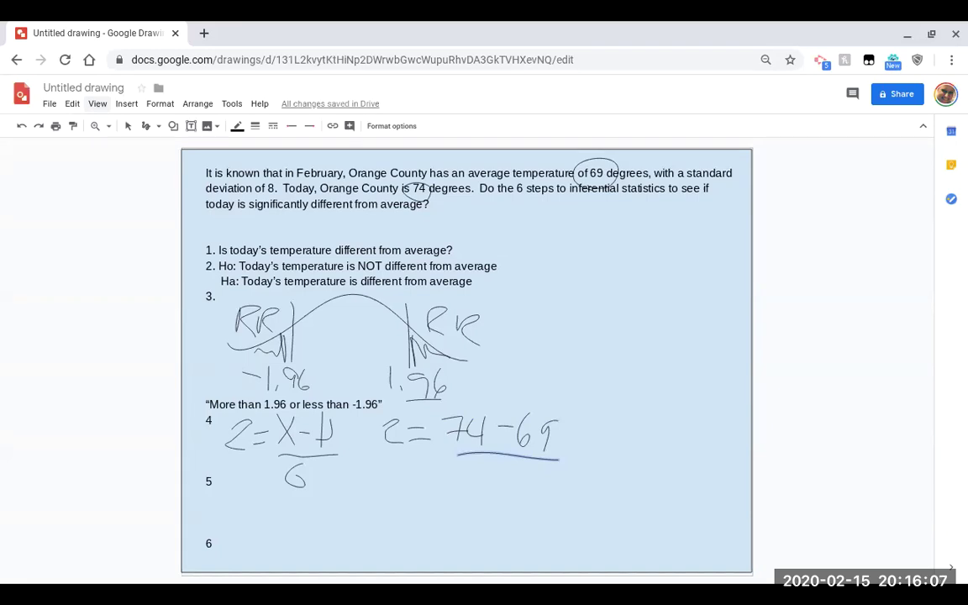
mouse_move(280, 182)
mouse_down()
mouse_move(244, 187)
mouse_move(278, 207)
mouse_up()
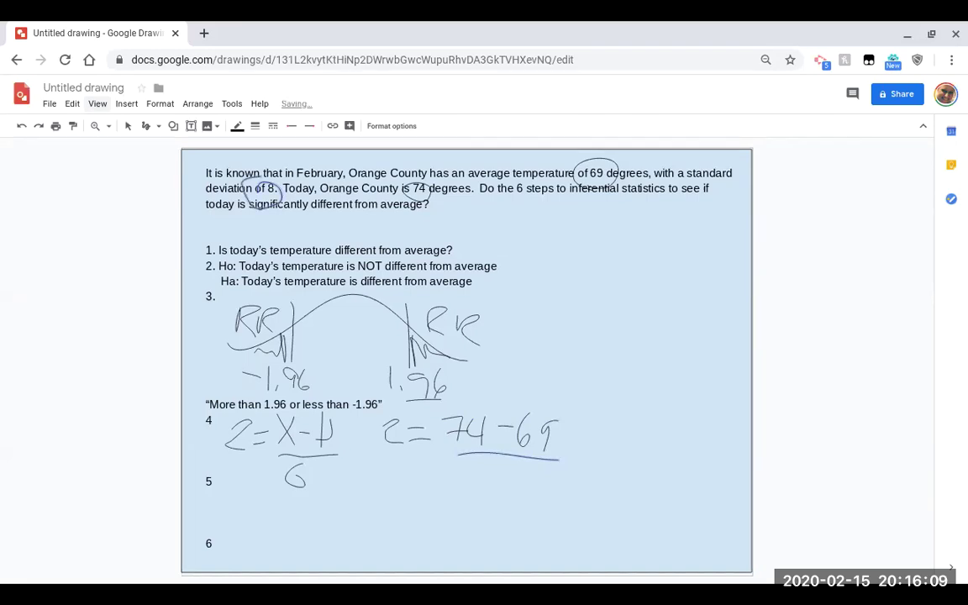
mouse_move(497, 464)
mouse_down()
mouse_move(494, 480)
mouse_move(496, 467)
mouse_up()
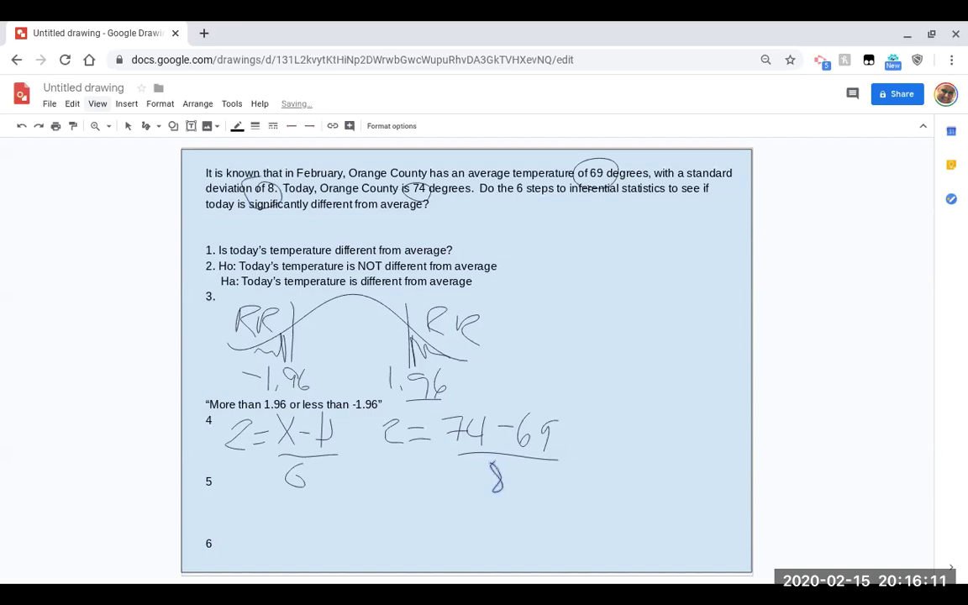
mouse_move(562, 446)
mouse_down()
mouse_move(583, 445)
mouse_move(578, 460)
mouse_up()
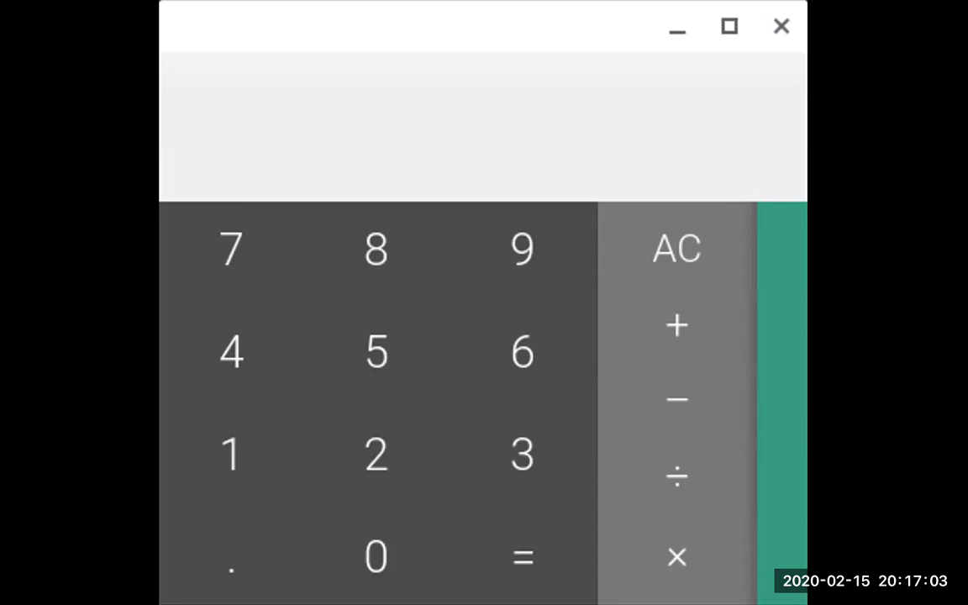
Compute 74 − 69 and then divide by 8 in Calculator, getting 0.625.
text(74)
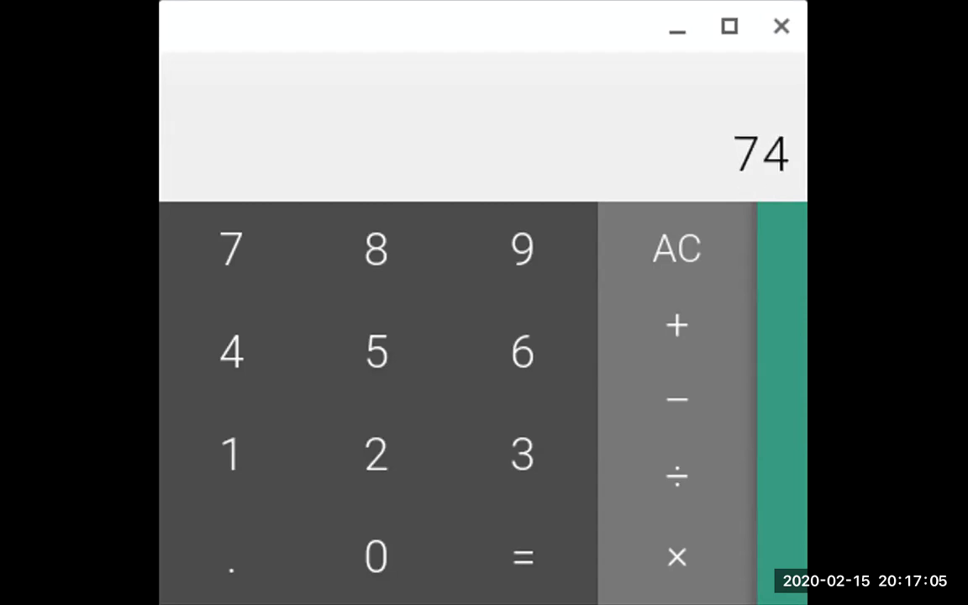
text(-69)
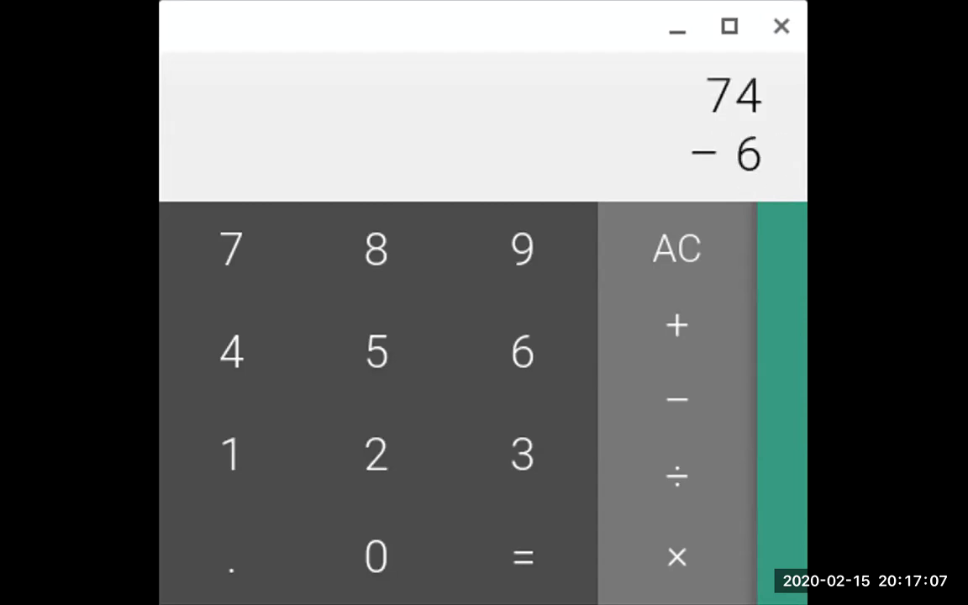
key(Return)
text(/8)
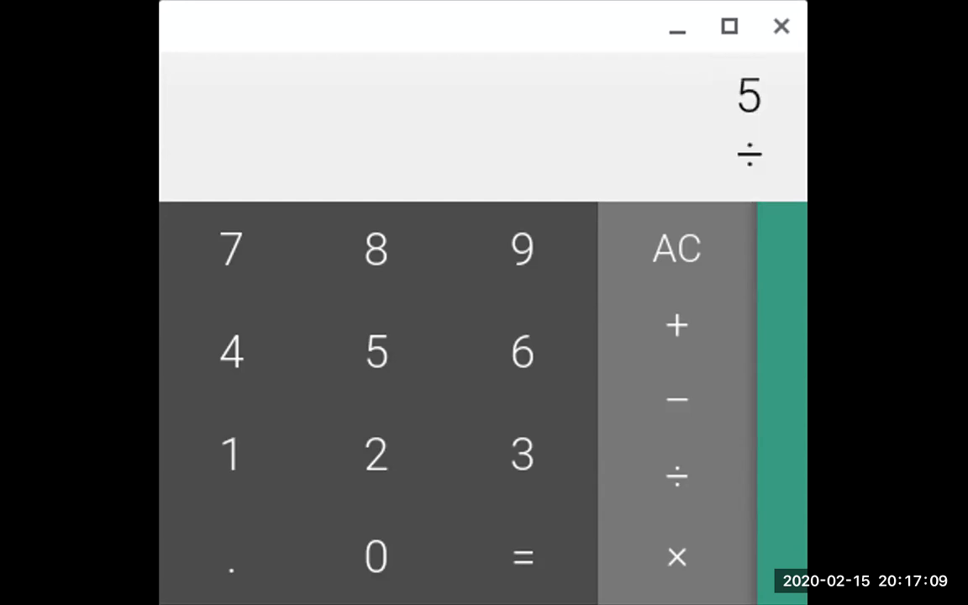
key(Return)
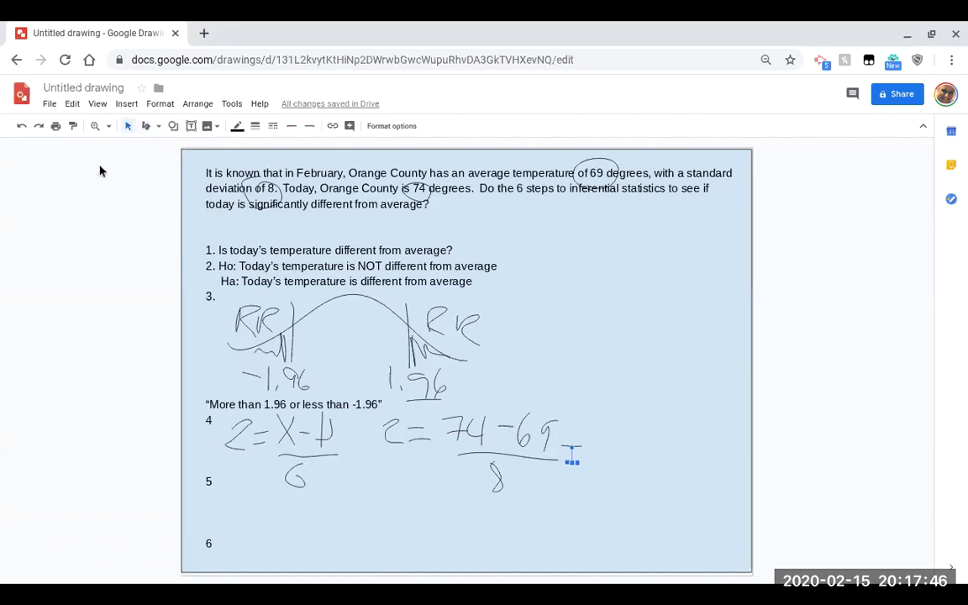
Handwrite an underlined 0.625 after the formula and draw vertical lines at the curve's centre and z.
click(146, 126)
mouse_move(612, 427)
mouse_down()
mouse_move(604, 458)
mouse_move(614, 427)
mouse_move(651, 447)
mouse_move(674, 433)
mouse_move(664, 466)
mouse_move(680, 468)
mouse_up()
click(626, 462)
mouse_move(702, 438)
mouse_down()
mouse_move(697, 448)
mouse_move(721, 451)
mouse_up()
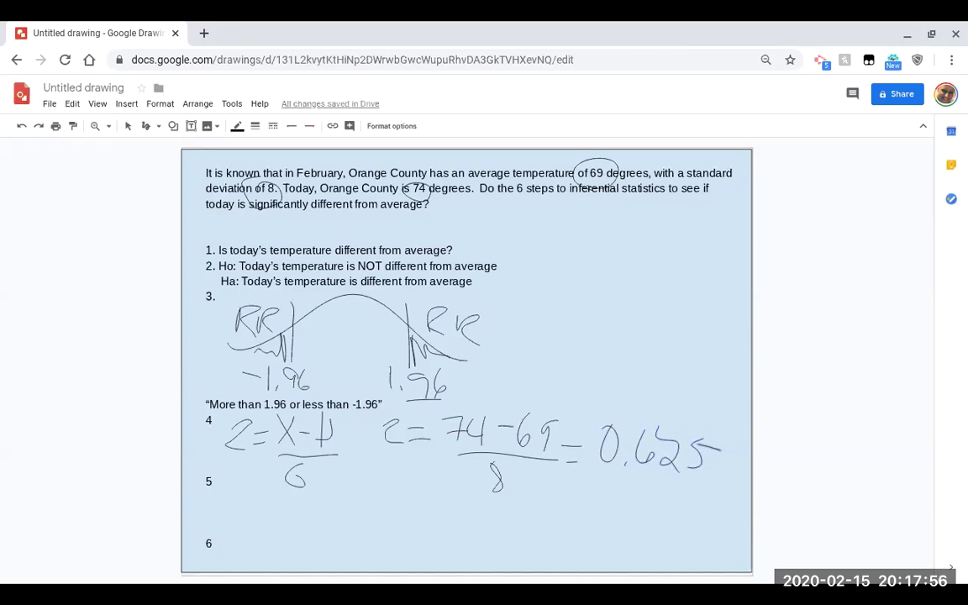
drag(673, 484, 603, 482)
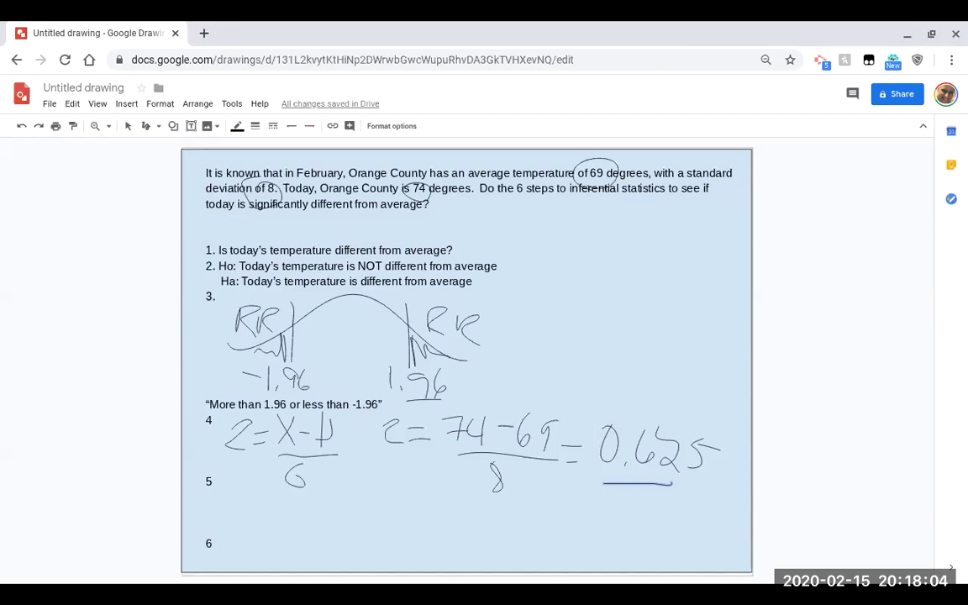
drag(350, 286, 350, 366)
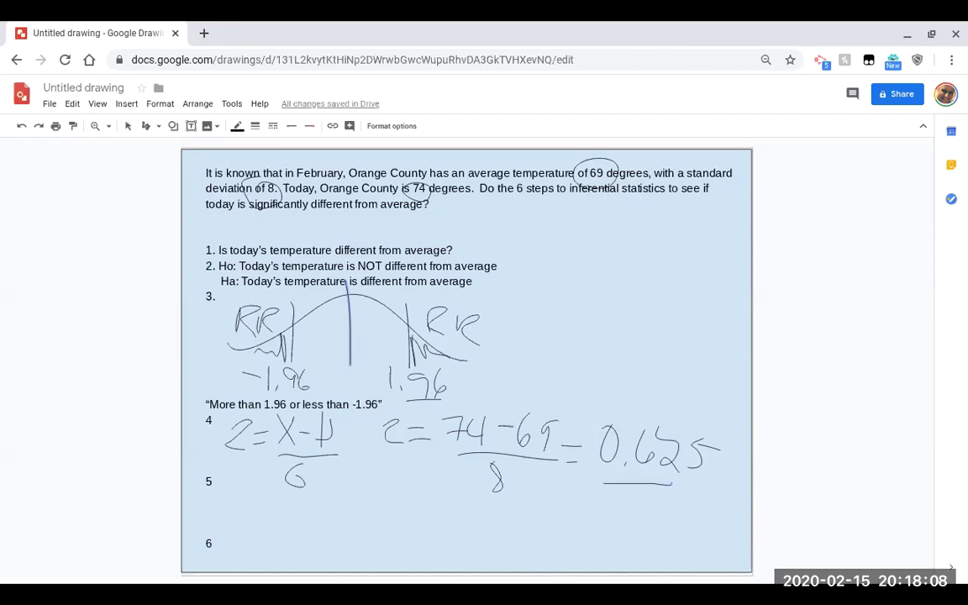
drag(377, 289, 375, 389)
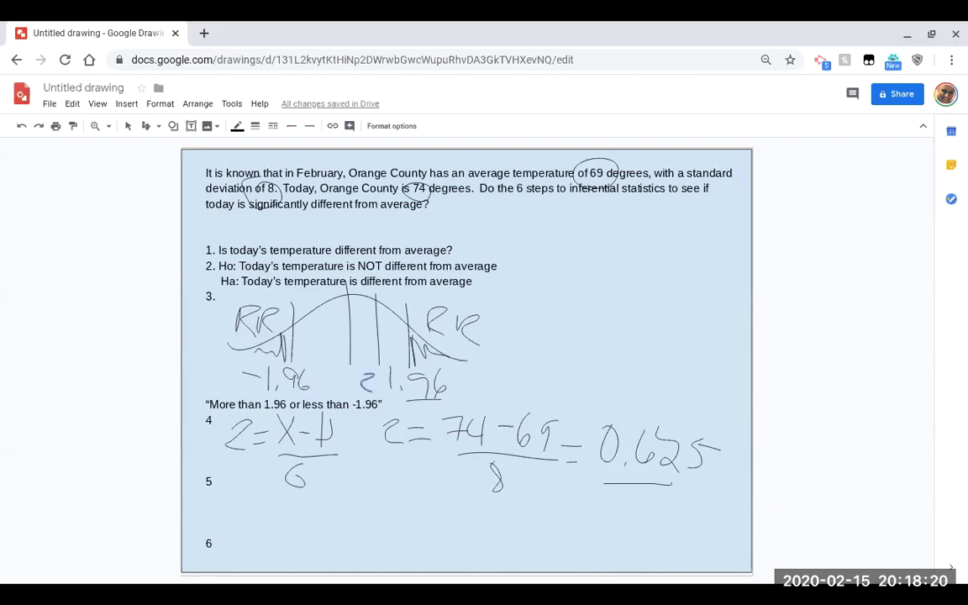
Make the z mark red and shade both rejection regions pink.
click(237, 125)
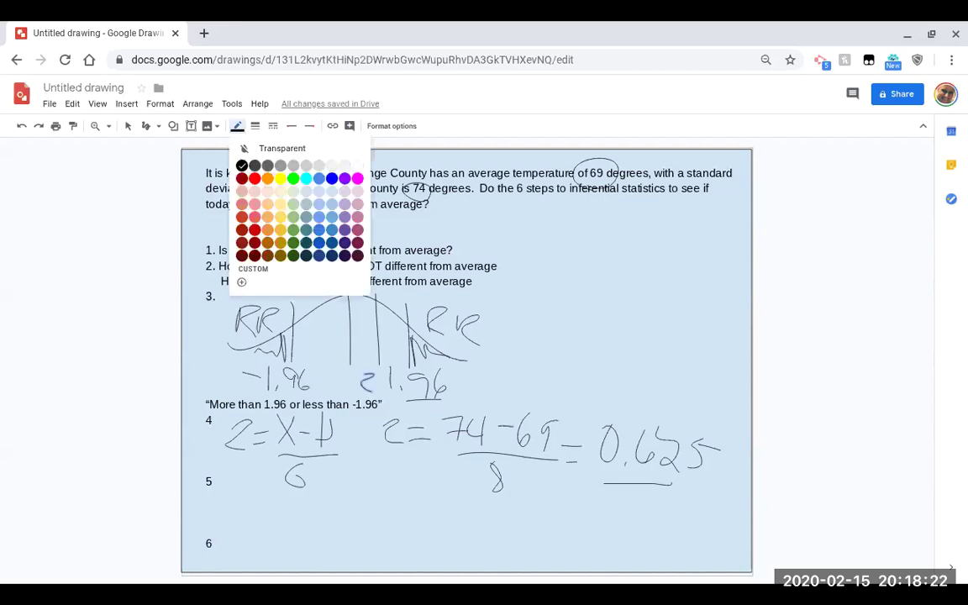
click(280, 179)
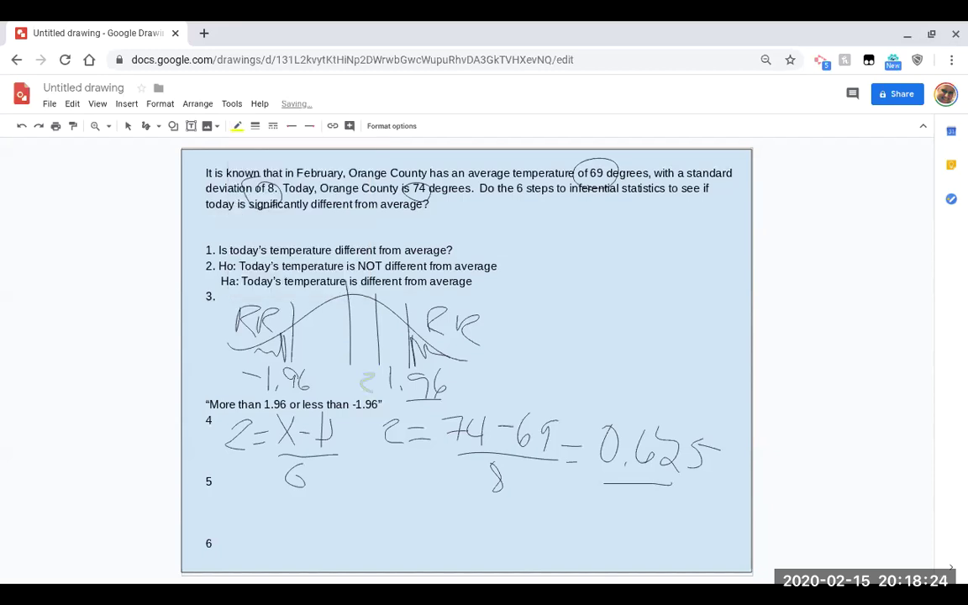
mouse_move(348, 290)
mouse_down()
mouse_move(370, 365)
mouse_move(294, 324)
mouse_move(340, 290)
mouse_up()
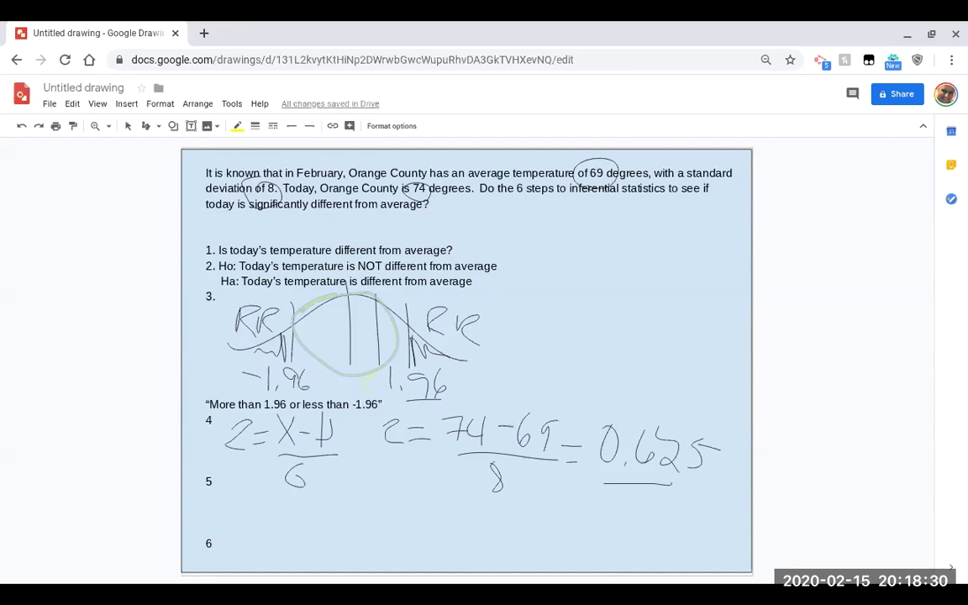
click(237, 125)
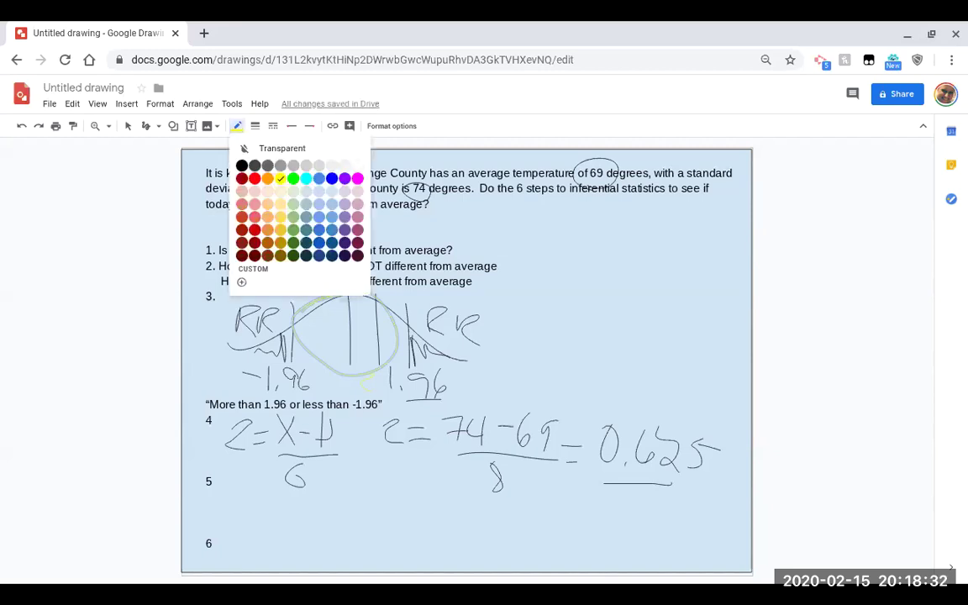
click(255, 178)
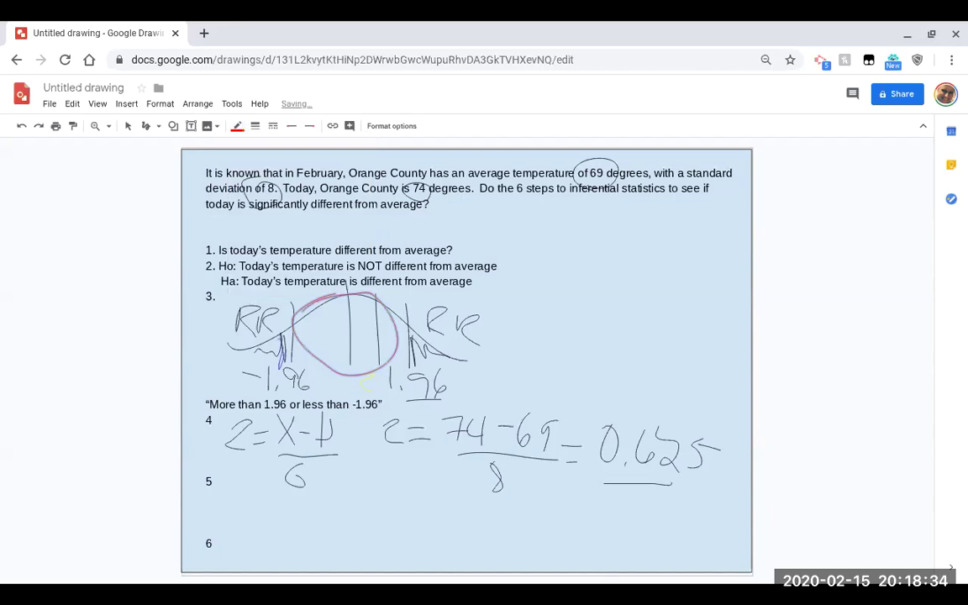
drag(254, 356, 286, 337)
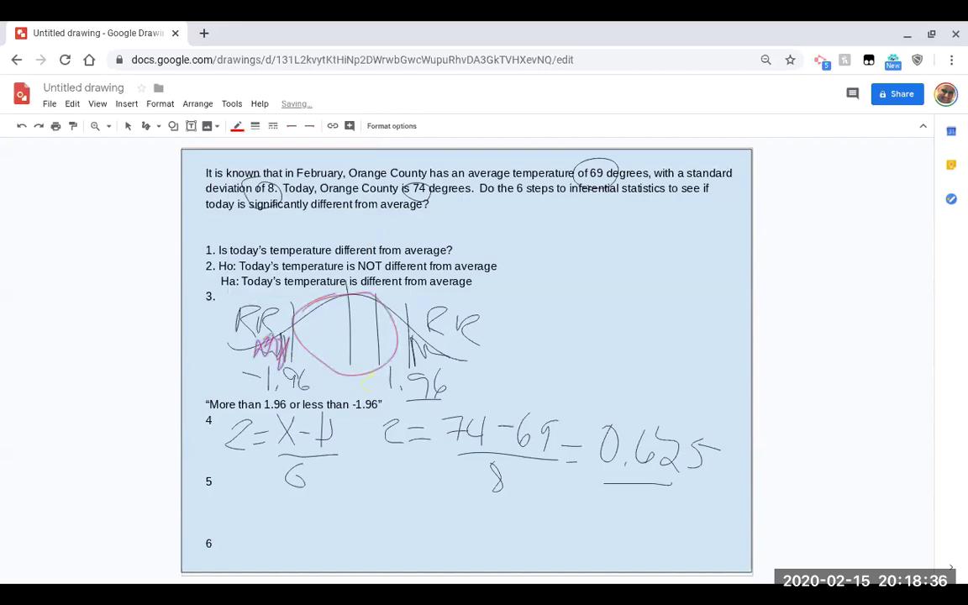
key(ctrl+z)
key(ctrl+z)
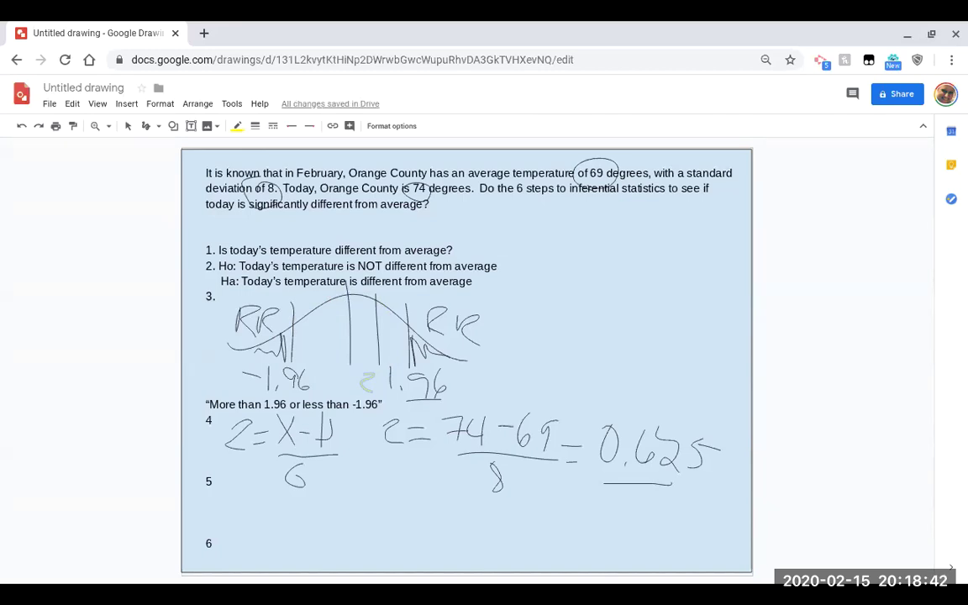
click(238, 126)
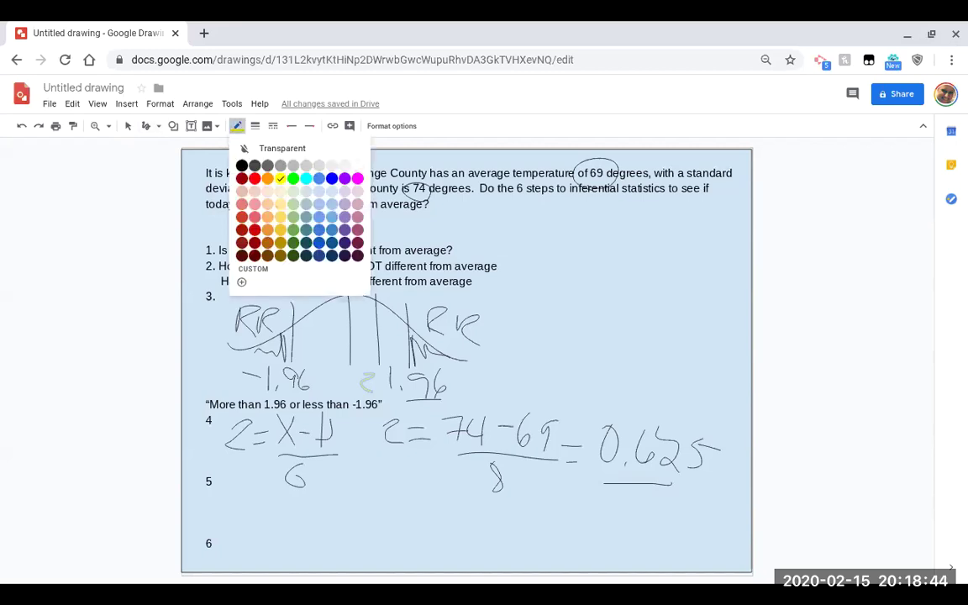
click(253, 177)
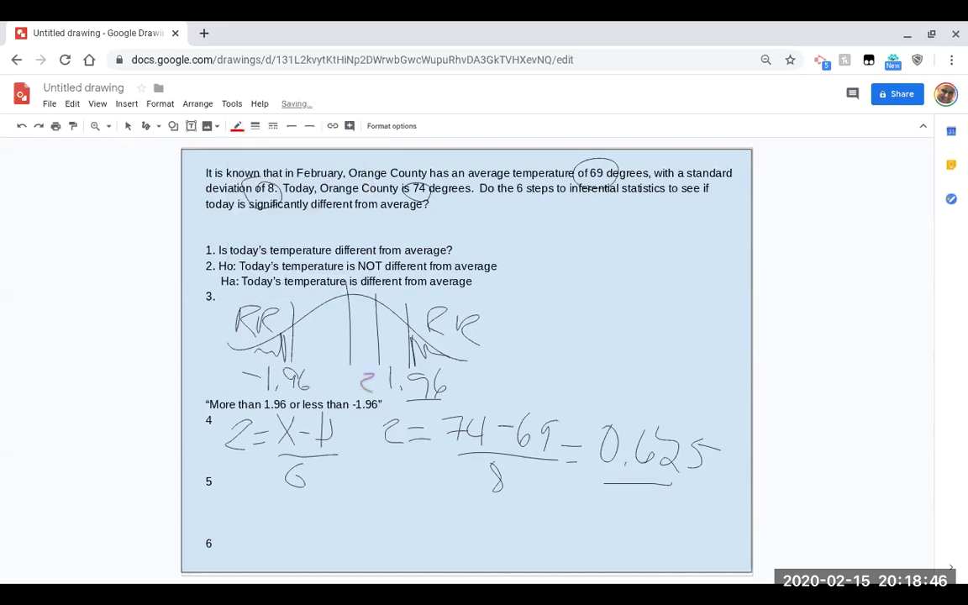
mouse_move(252, 349)
mouse_down()
mouse_move(273, 341)
mouse_move(260, 357)
mouse_move(282, 349)
mouse_up()
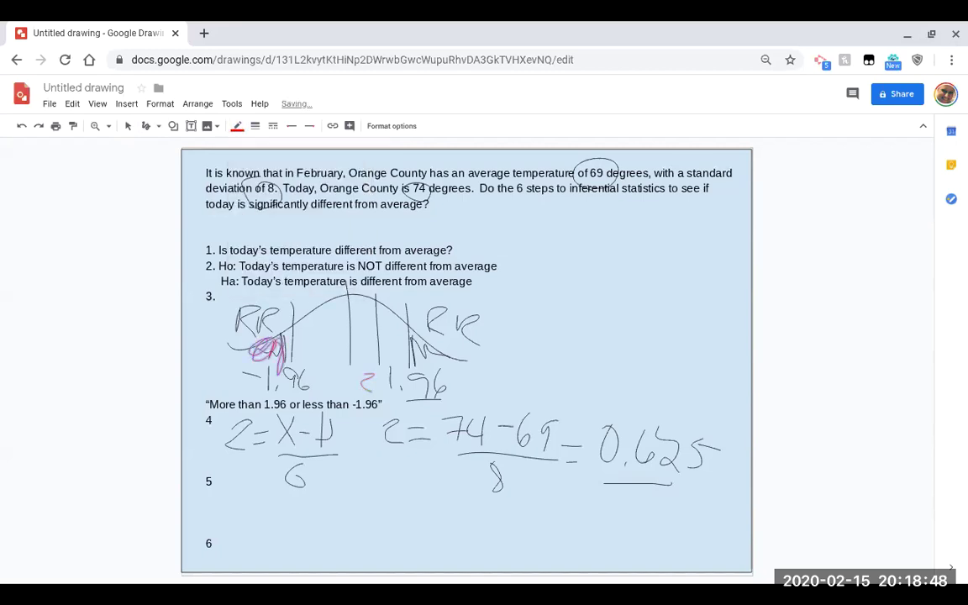
drag(418, 347, 444, 362)
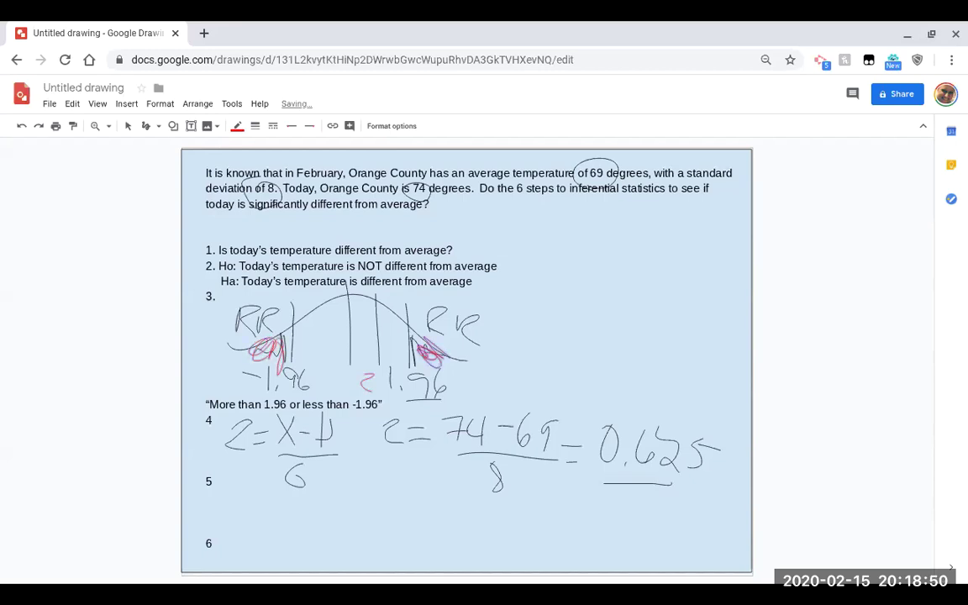
With a dark pen, draw an arrow pointing at the Ho statement.
click(237, 126)
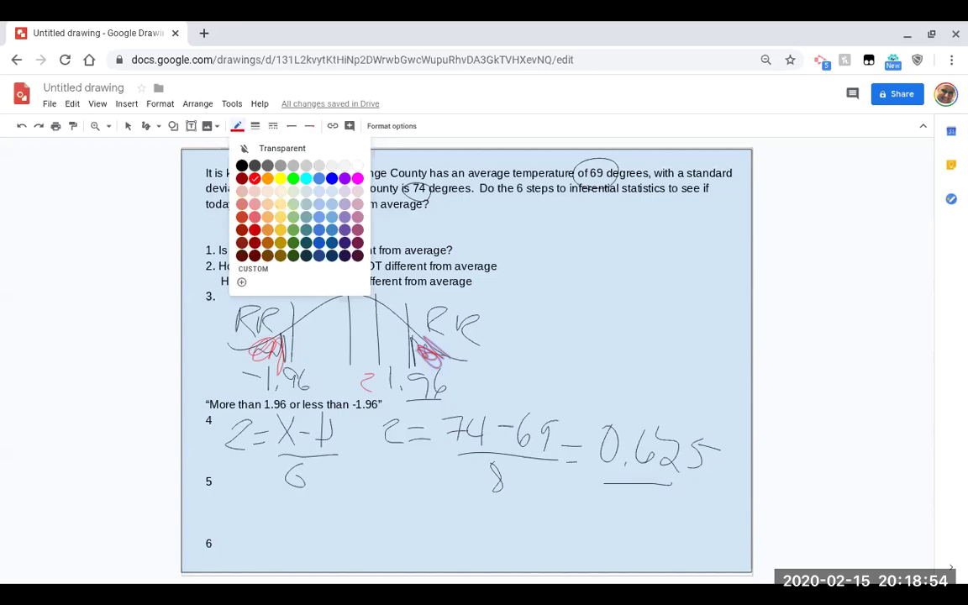
click(241, 165)
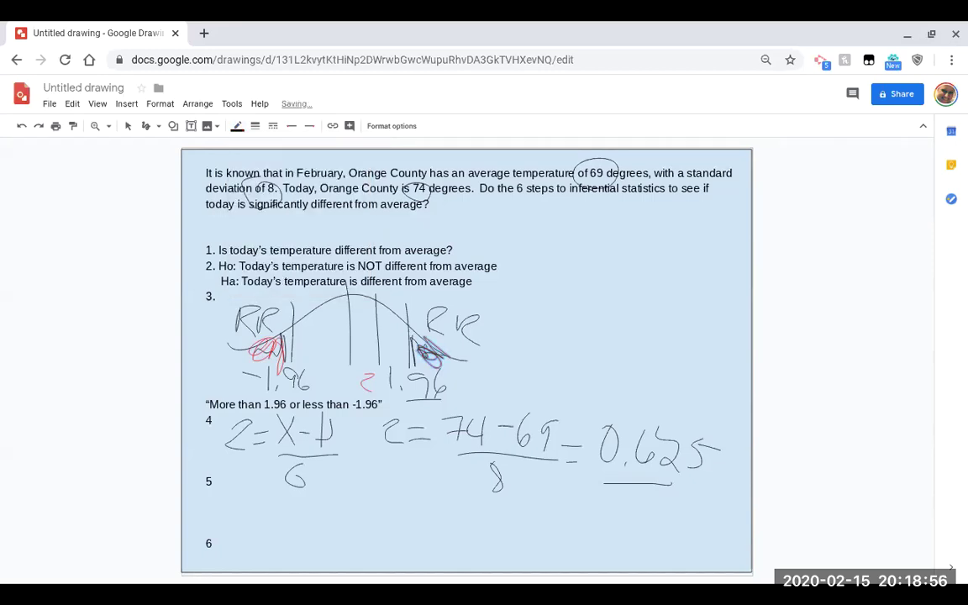
mouse_move(564, 265)
mouse_down()
mouse_move(515, 267)
mouse_move(526, 279)
mouse_up()
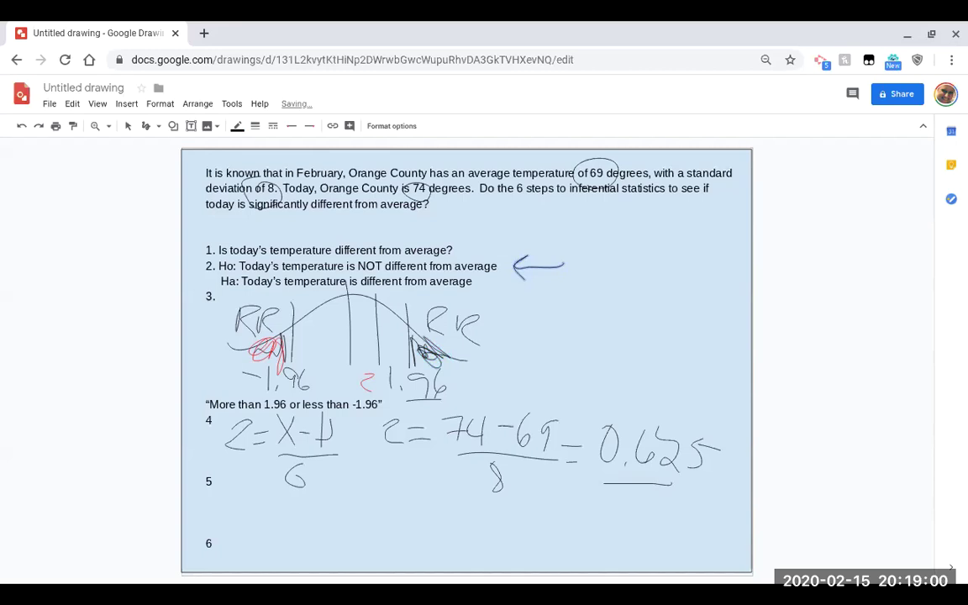
drag(239, 248, 199, 288)
key(ctrl+z)
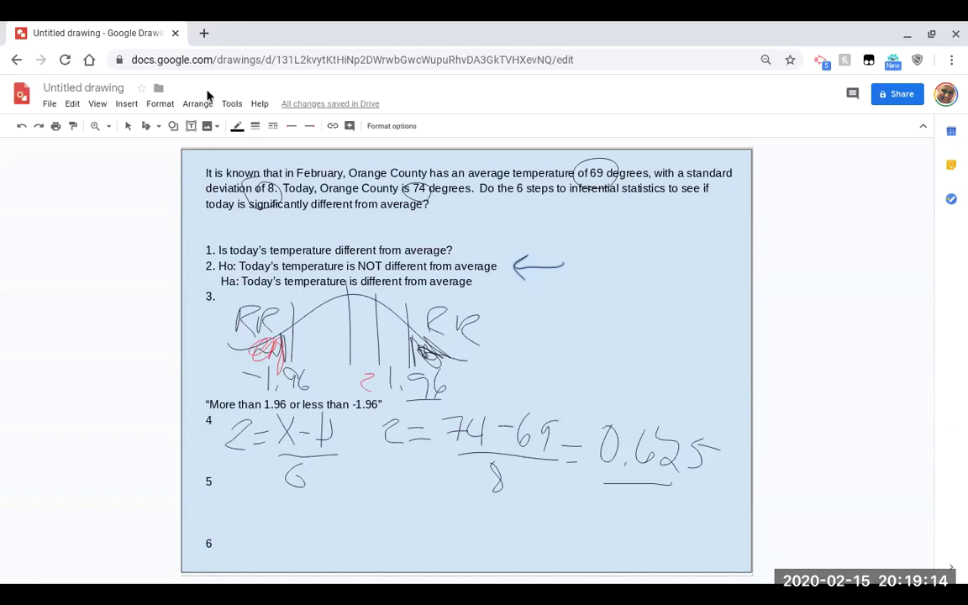
Add a text box under step 5 reading 'Fail to Reject Ho'.
click(191, 127)
click(206, 159)
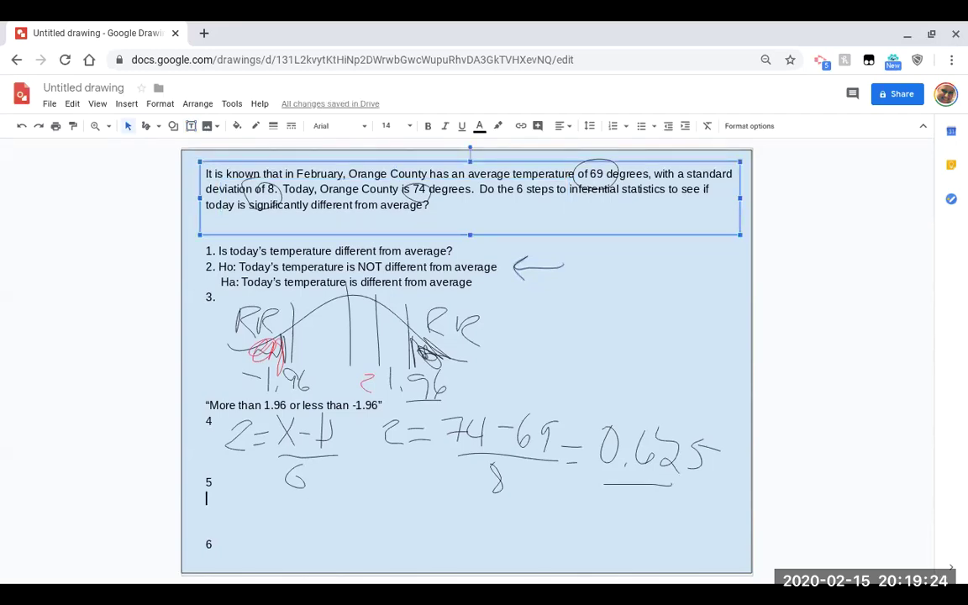
text(F)
text(Fail to )
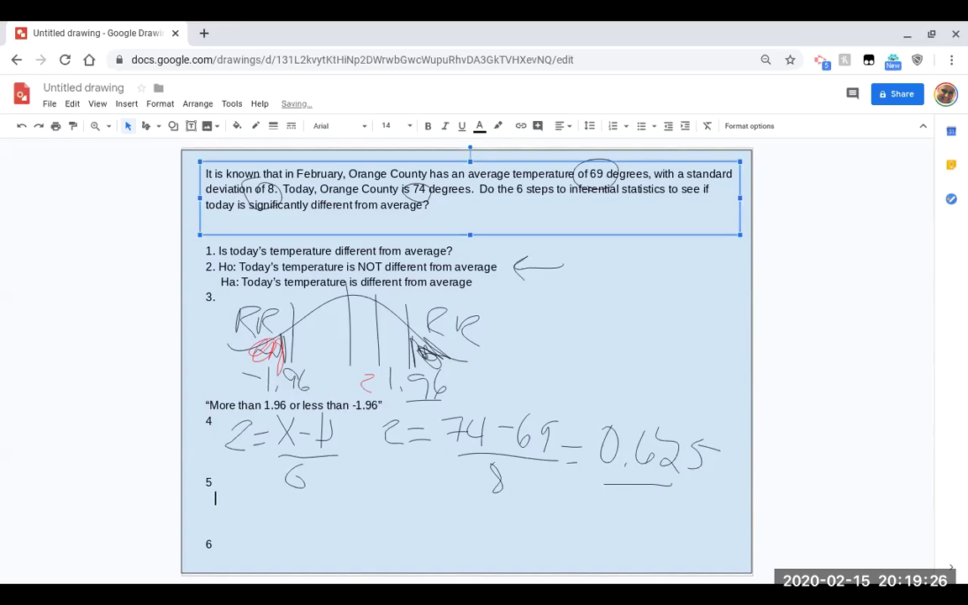
text(Reject Ho)
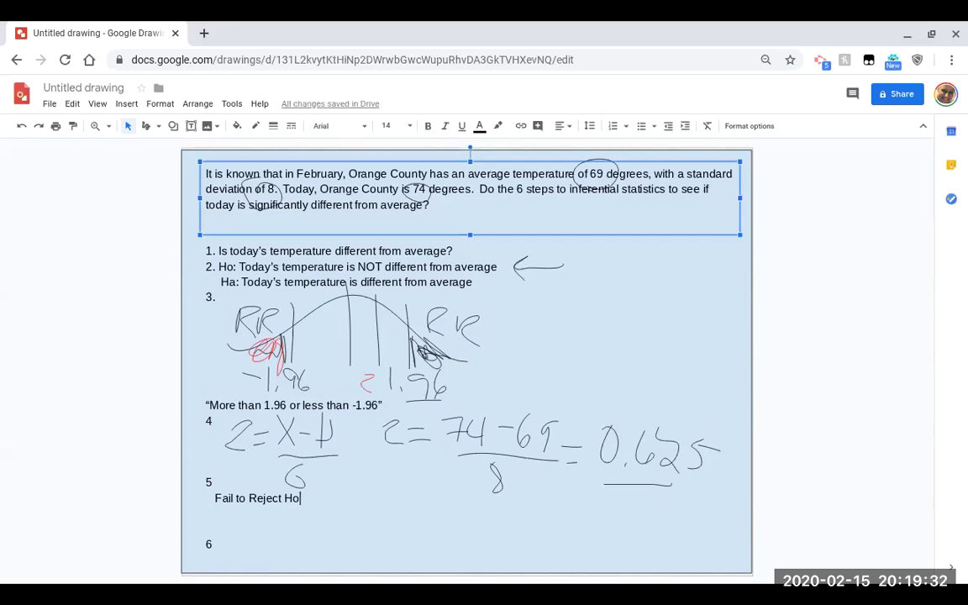
Write the step 6 conclusion: 'Today's temperature is not different from average.'.
click(212, 544)
text(.)
text(Today')
text(s tem)
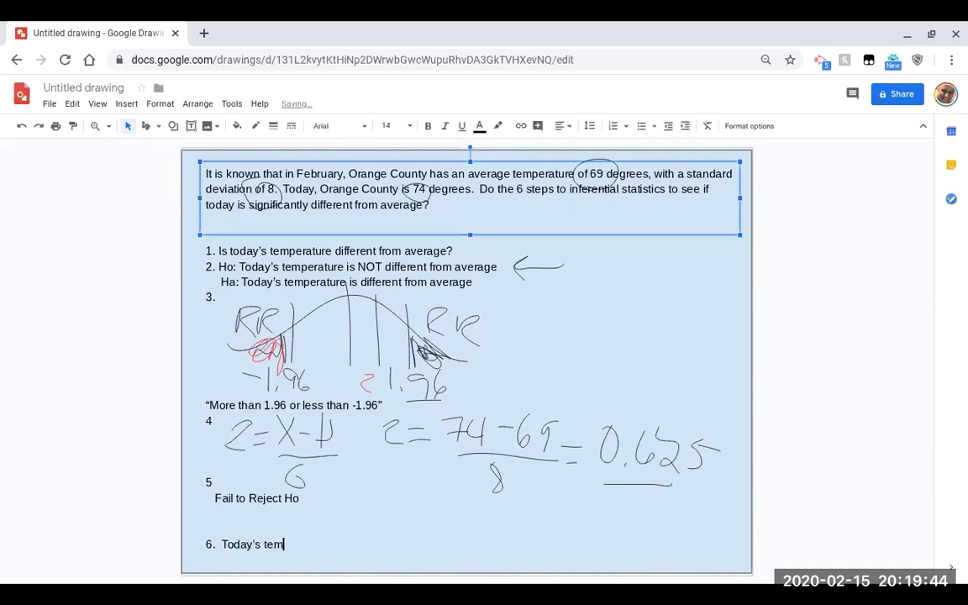
text(perature is not dif)
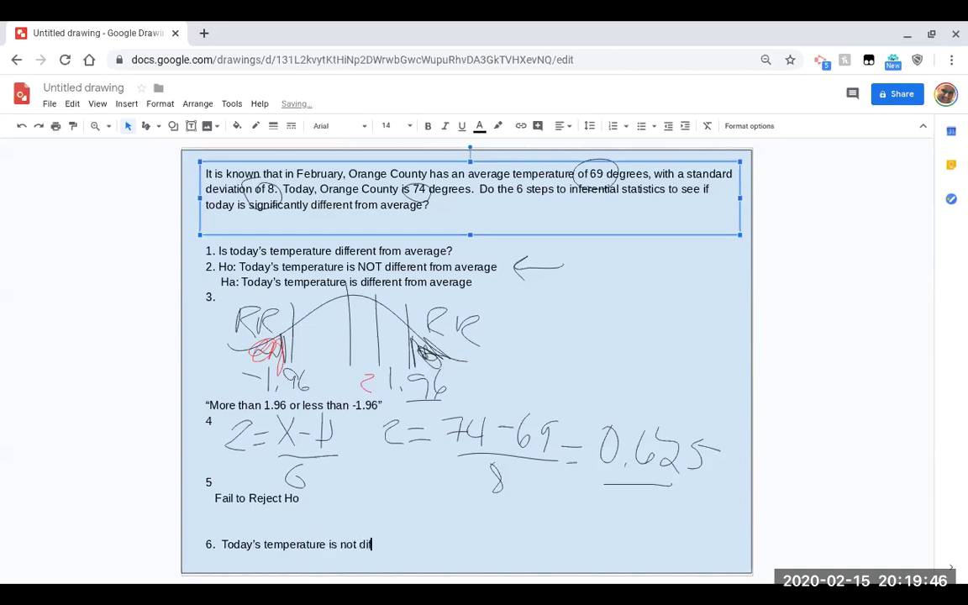
text(ferent from average.)
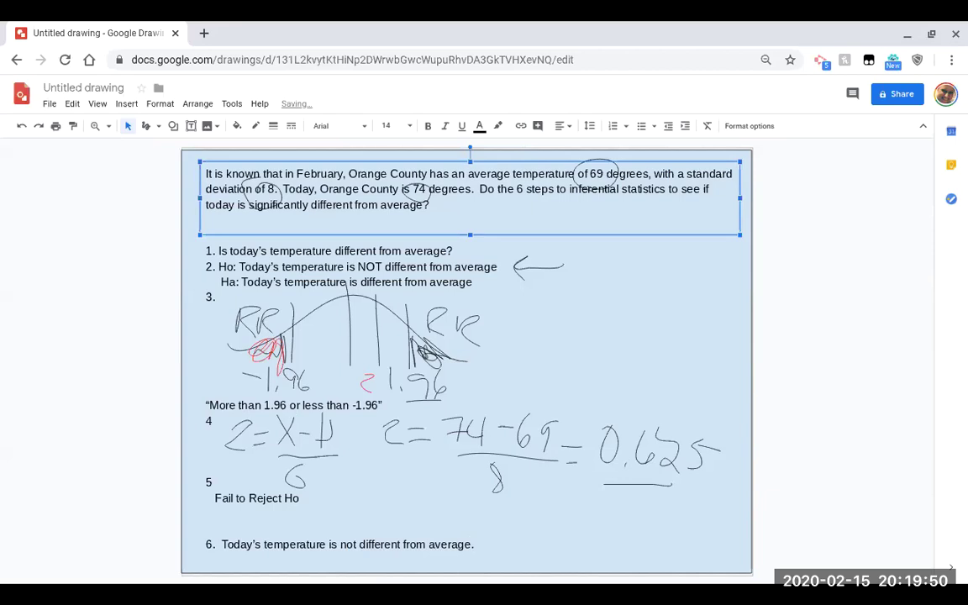